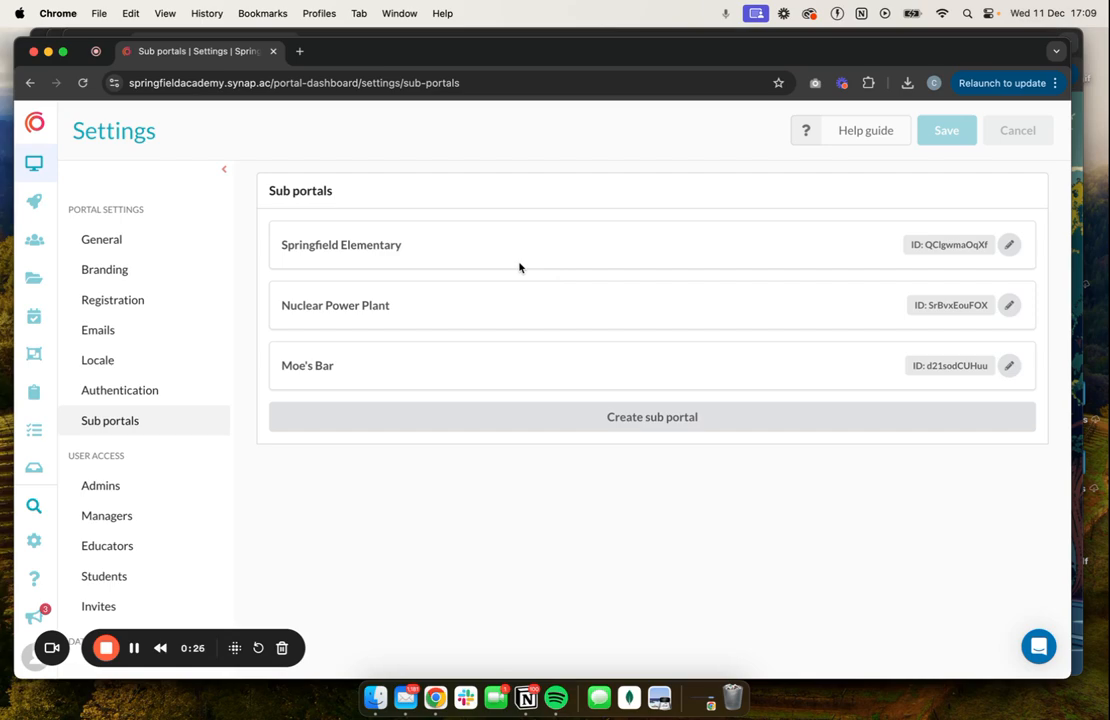
View the portal's user groups overview, and return to the sub portals list in the portal settings.
left_click(35, 243)
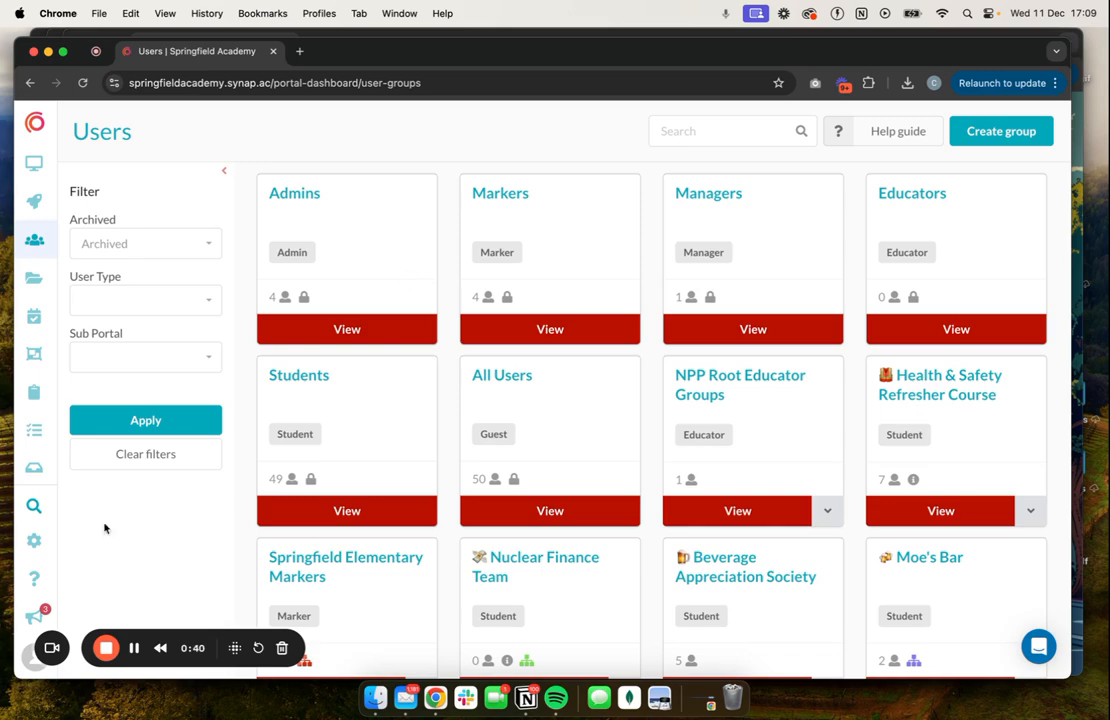
left_click(35, 542)
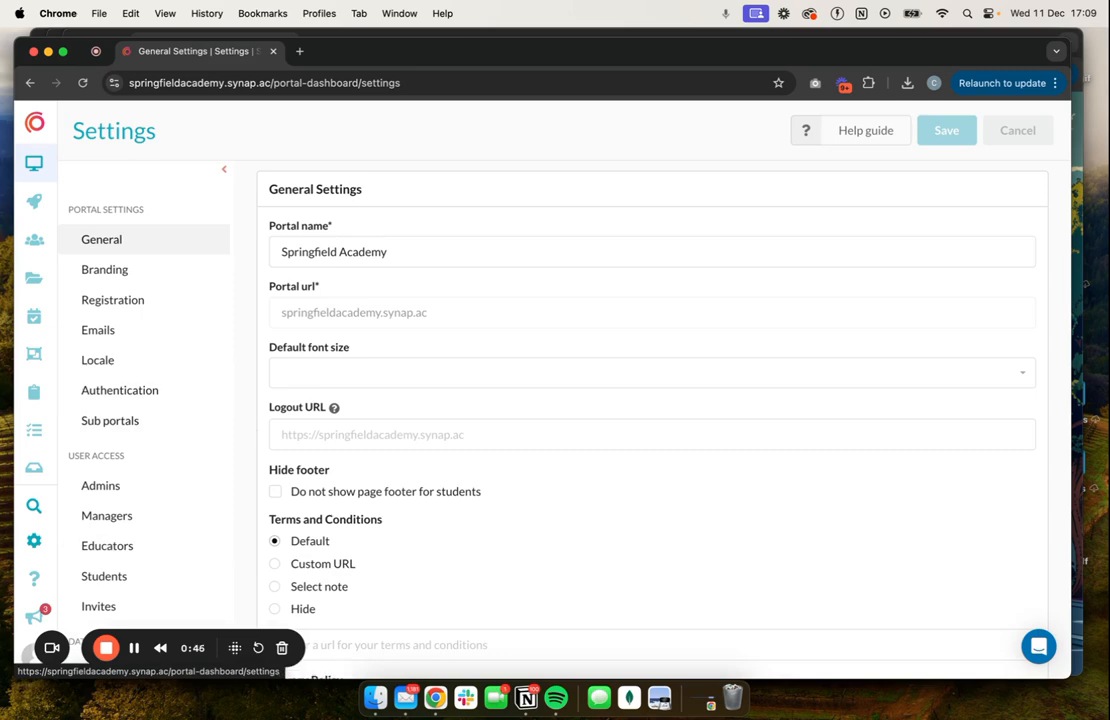
left_click(148, 428)
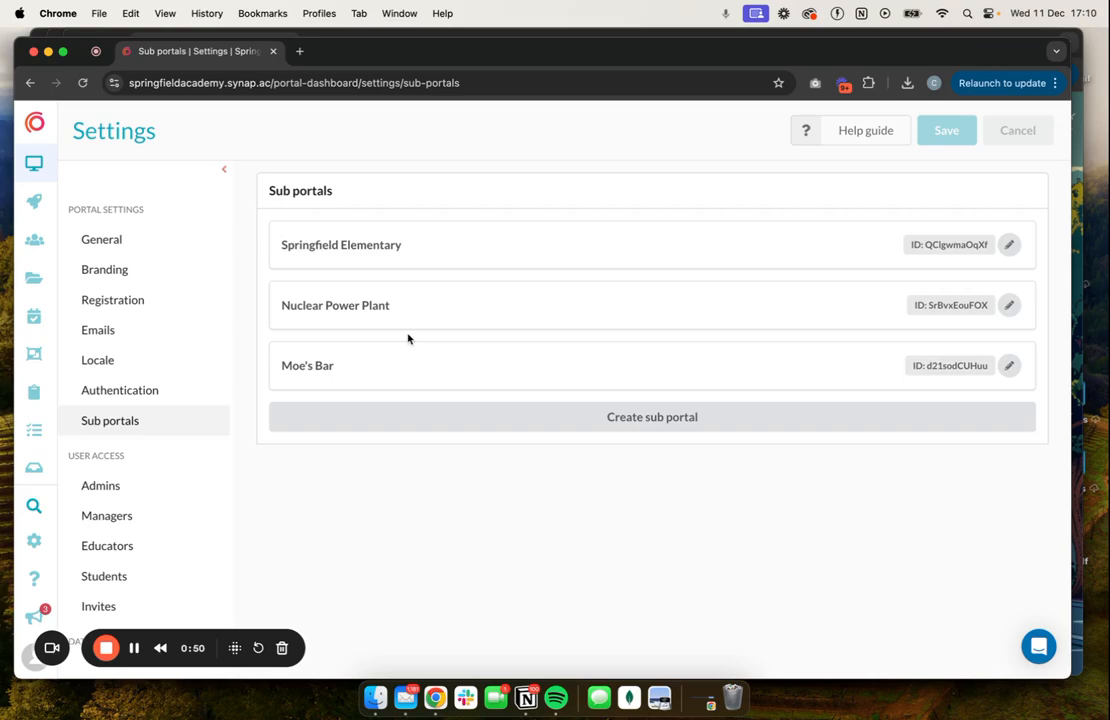
View the login pages and web addresses of the main Springfield Academy portal and the Nuclear Power Plant sub portal.
key("ctrl+Up")
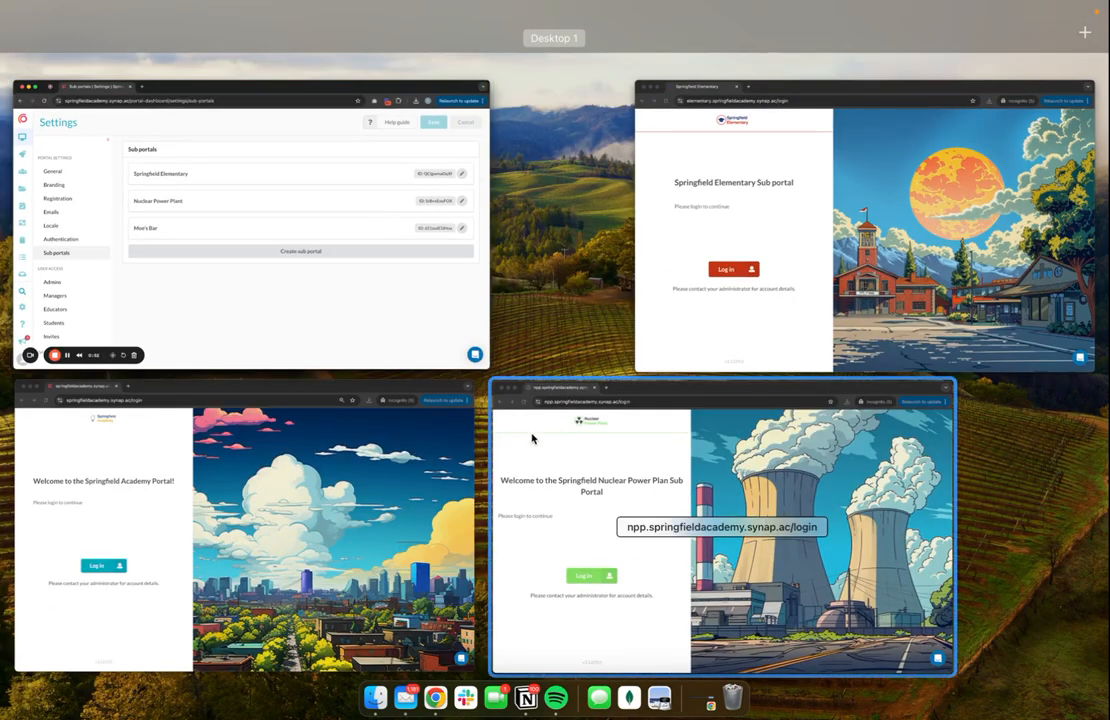
left_click(353, 480)
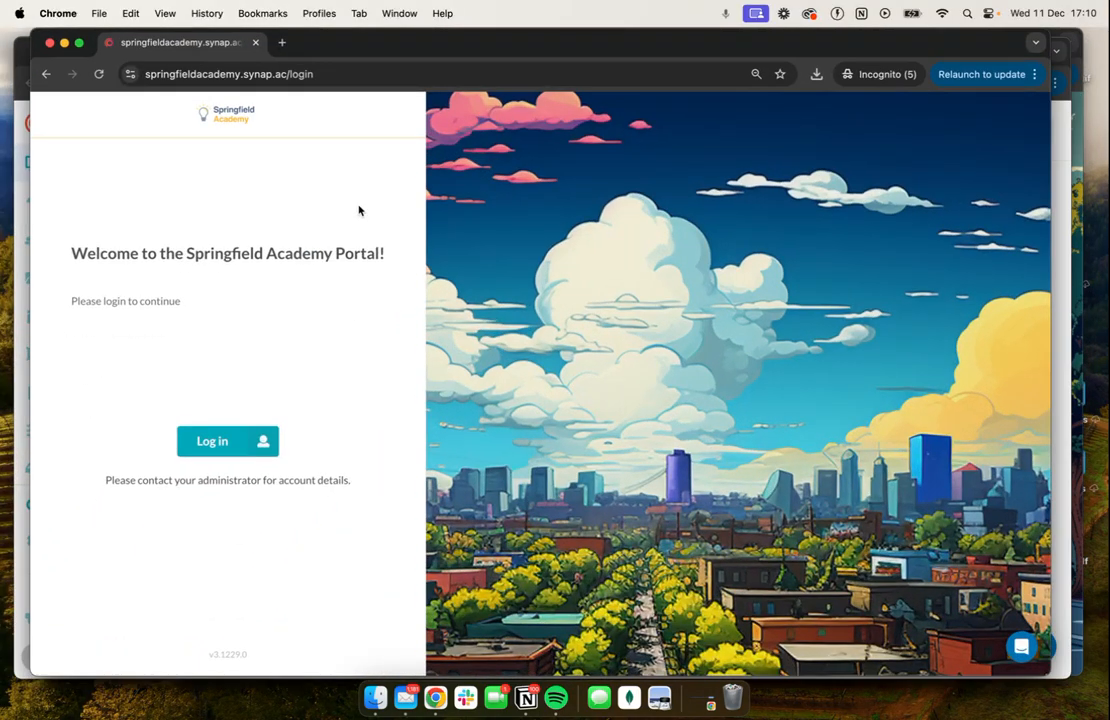
left_click(240, 74)
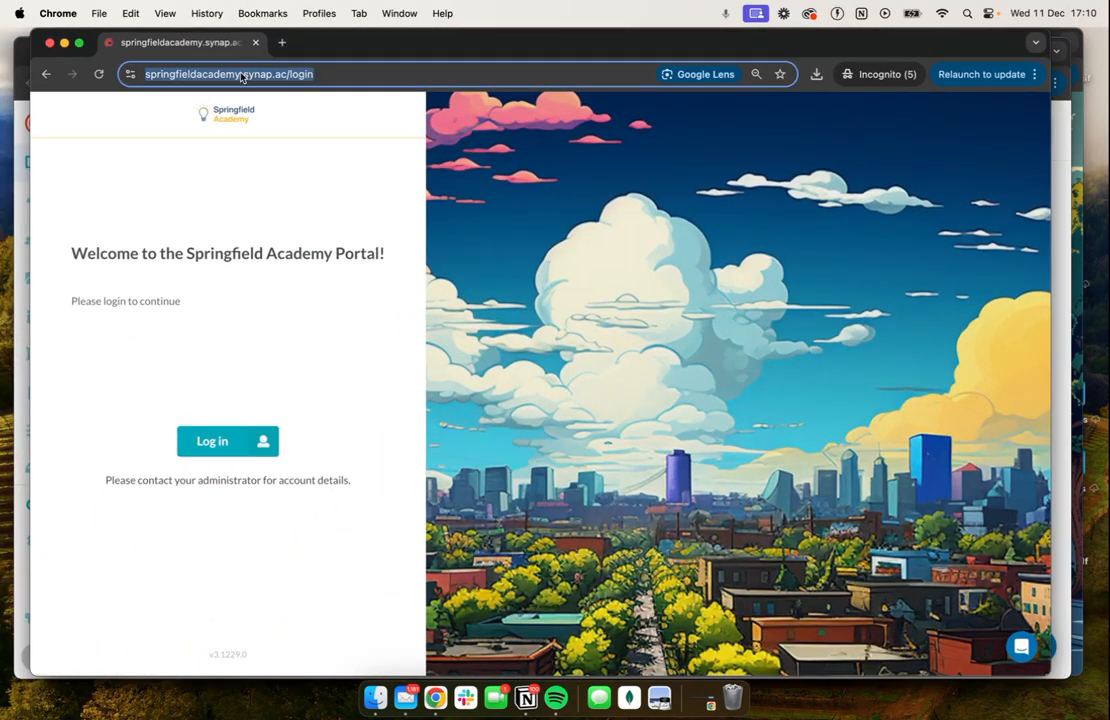
key("ctrl+Up")
left_click(627, 392)
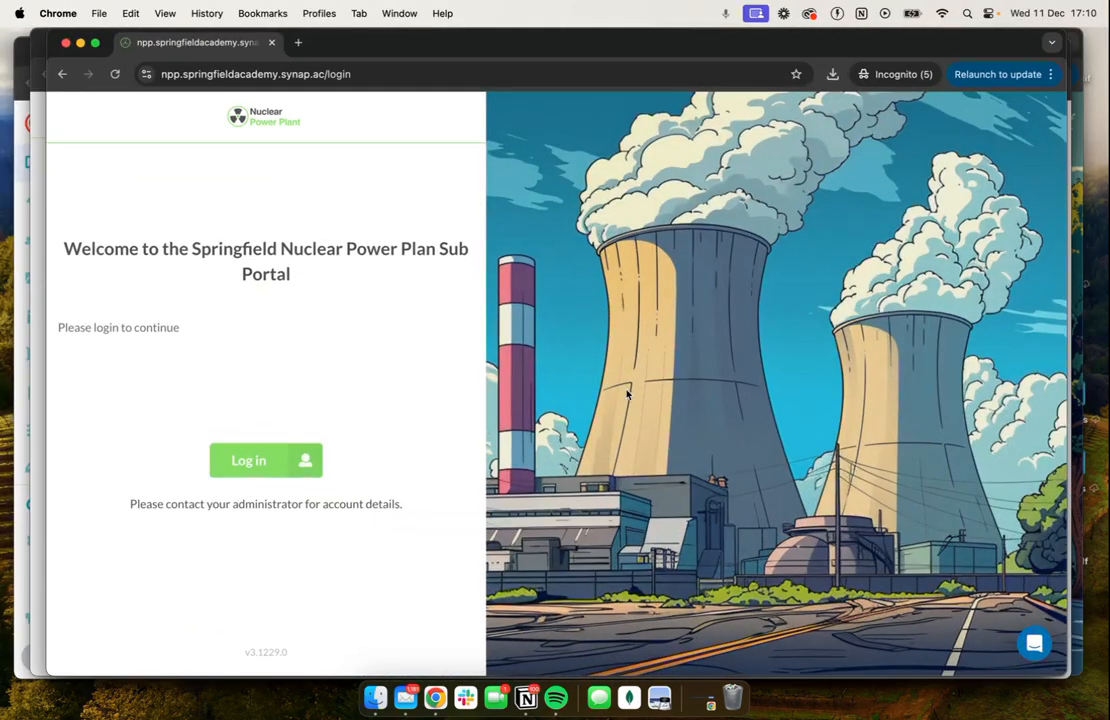
double_click(167, 74)
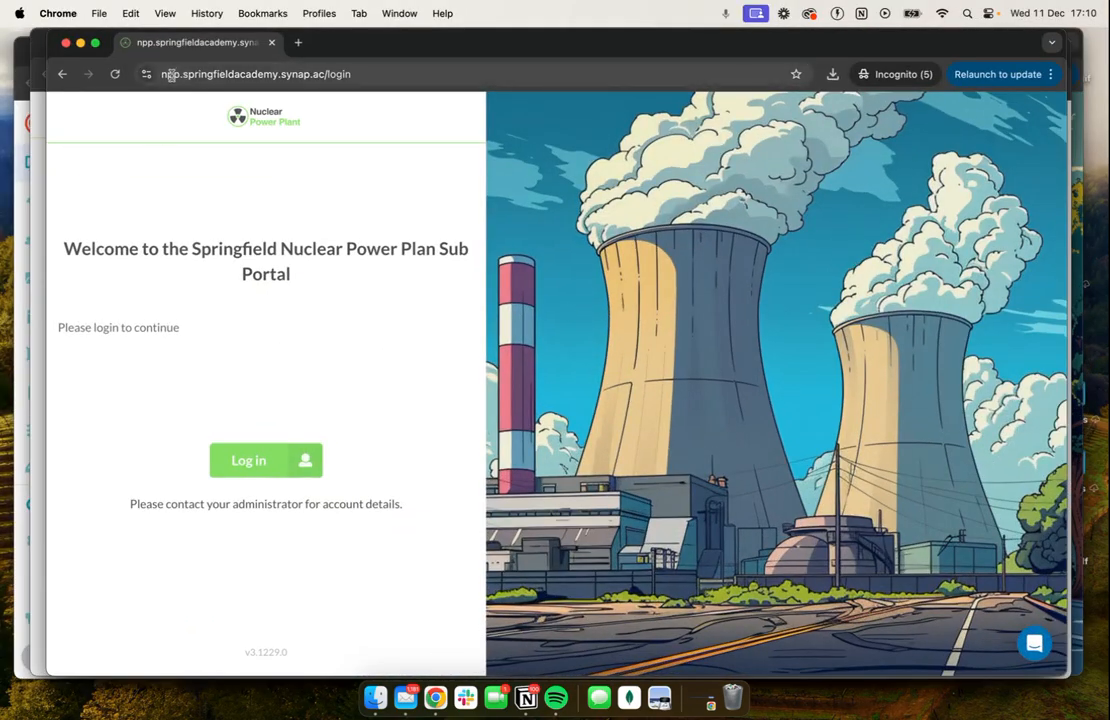
Inspect the Springfield Elementary login page and its subdomain, and return to the window with the sub portals settings.
key("ctrl+Up")
left_click(860, 225)
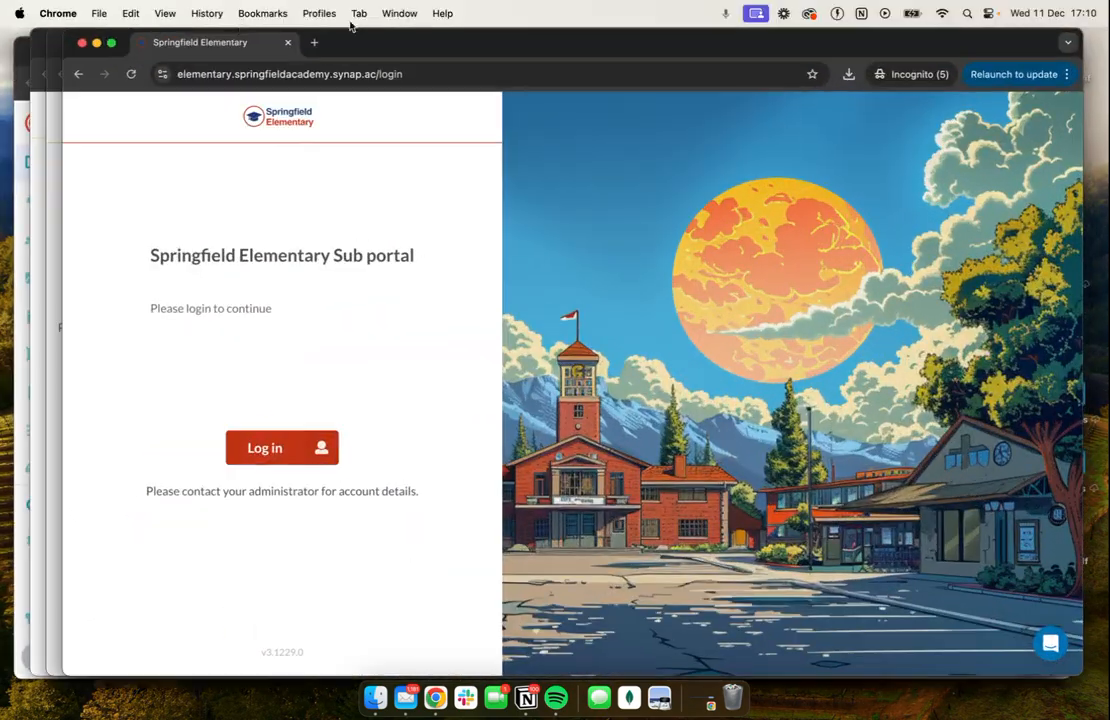
double_click(205, 74)
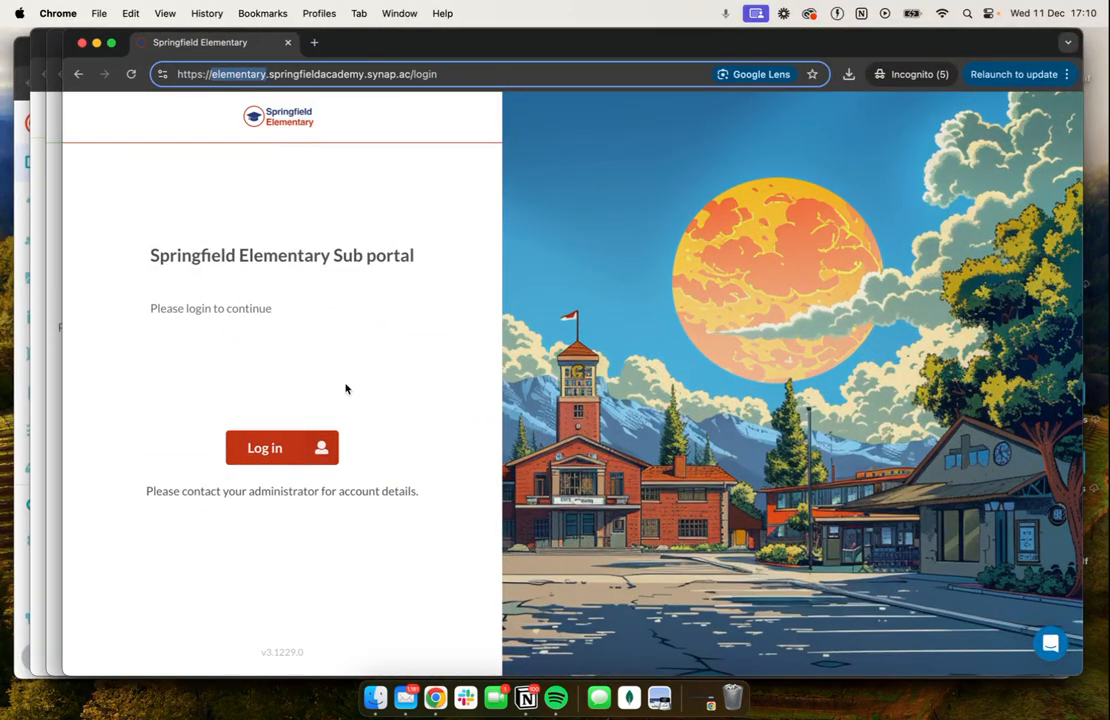
key("ctrl+Up")
left_click(299, 332)
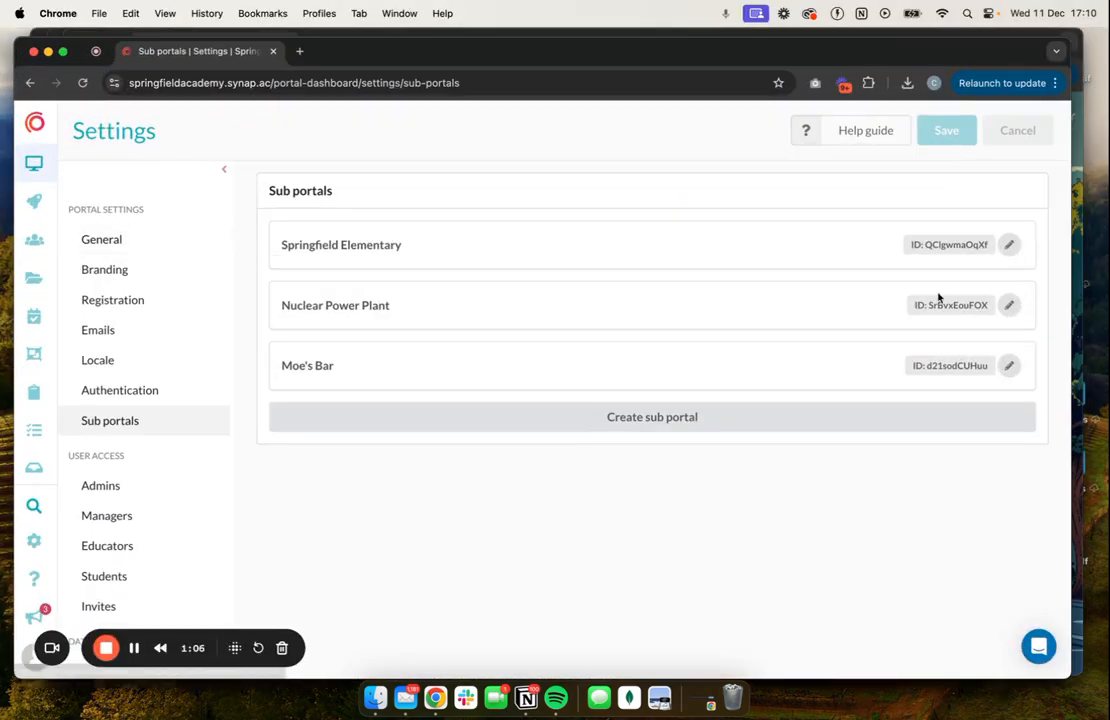
Review the branding, login and attributes settings of the Nuclear Power Plant sub portal, and close them without saving.
left_click(1009, 305)
left_click(327, 320)
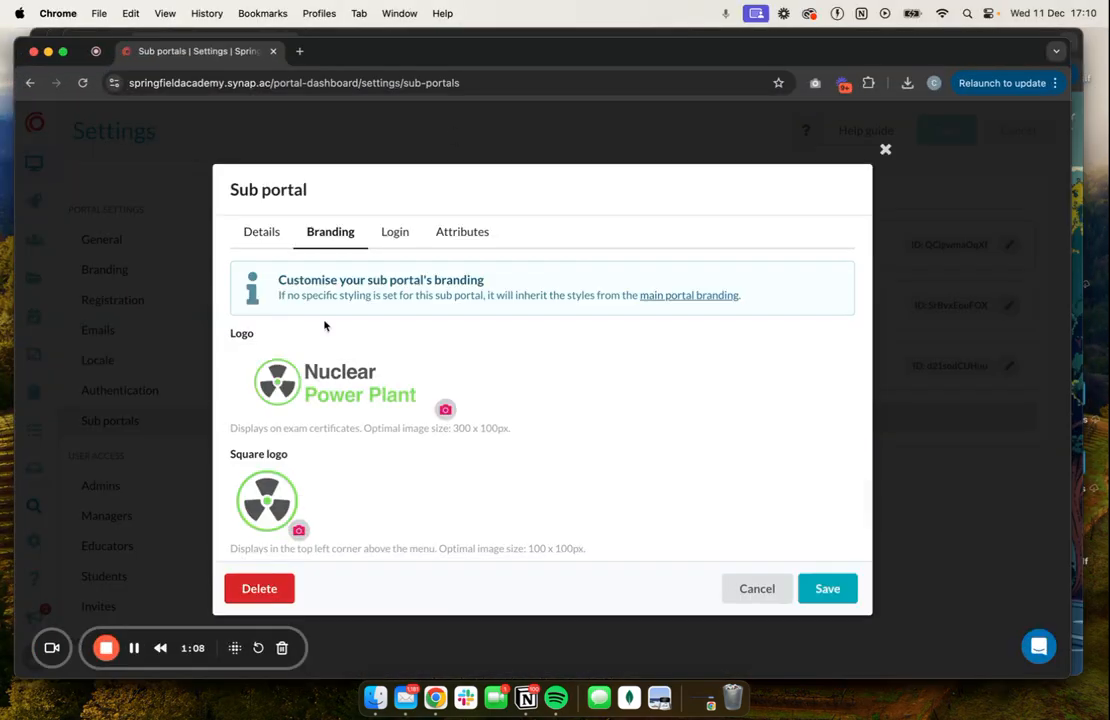
left_click(404, 231)
left_click(449, 234)
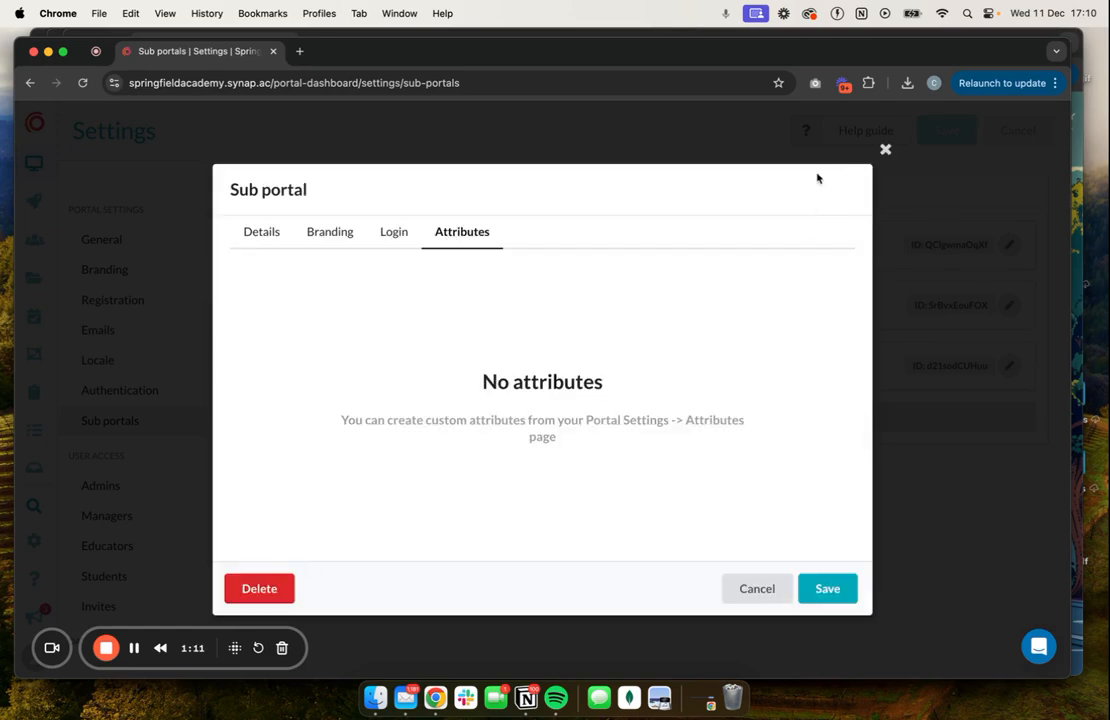
left_click(885, 150)
Review the details and branding of the Springfield Elementary sub portal, and close them without saving.
left_click(1007, 244)
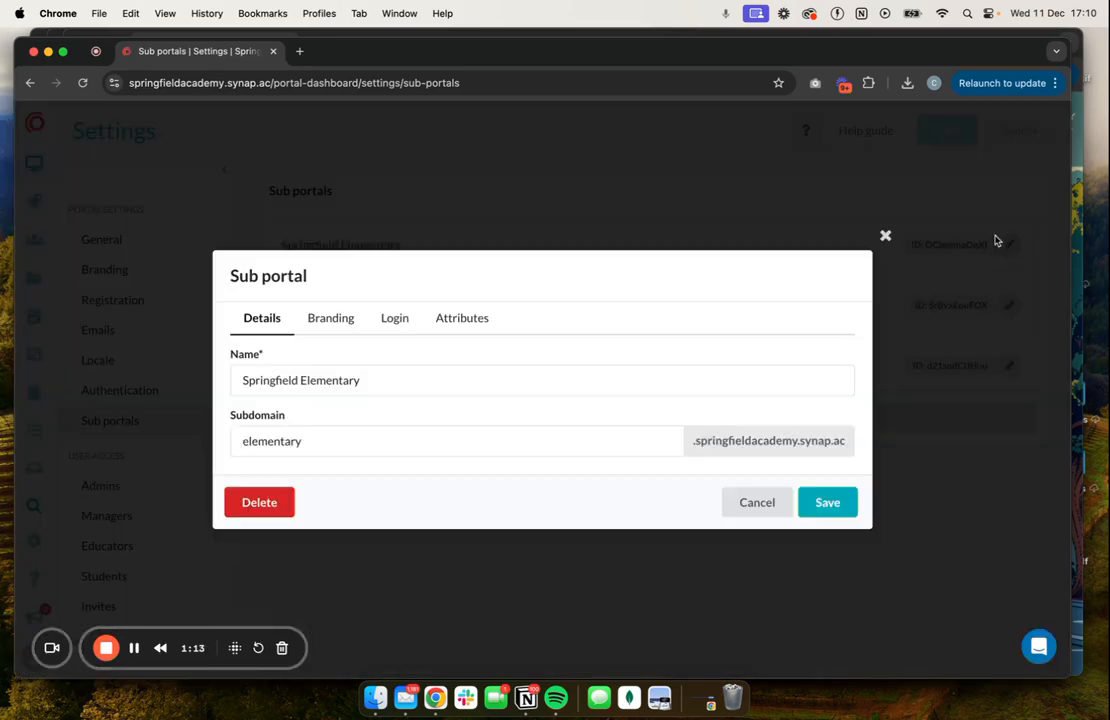
left_click(330, 318)
left_click(885, 151)
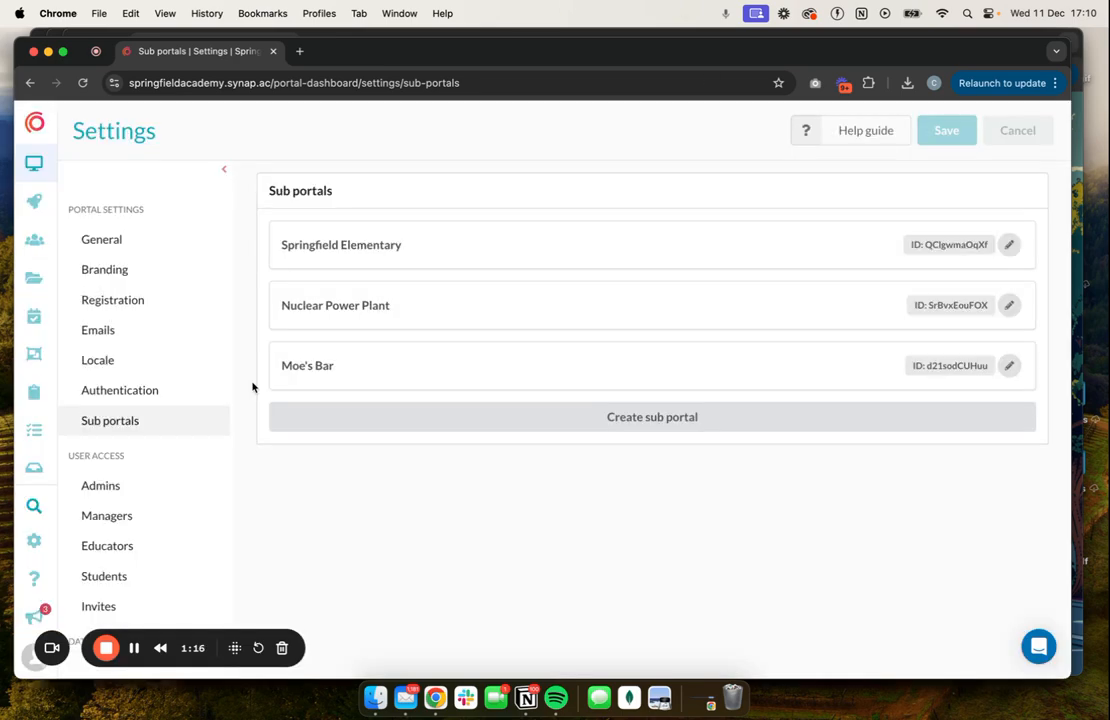
Open the user groups overview and filter it by the Nuclear Power Plant sub portal.
left_click(34, 239)
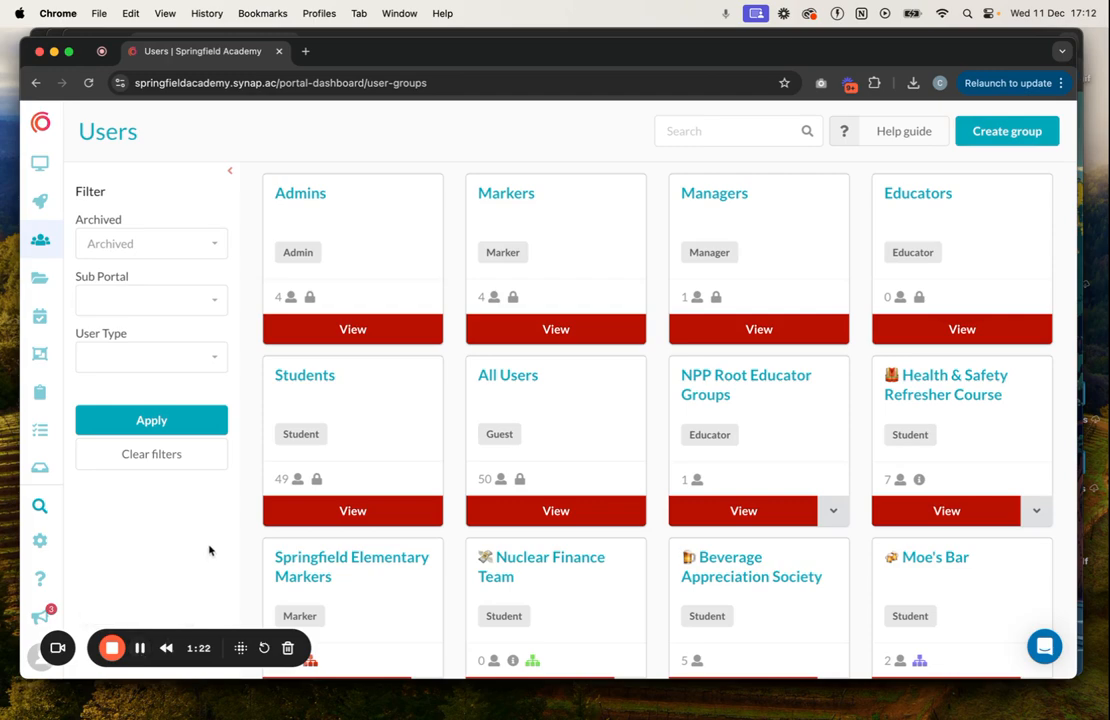
left_click(153, 302)
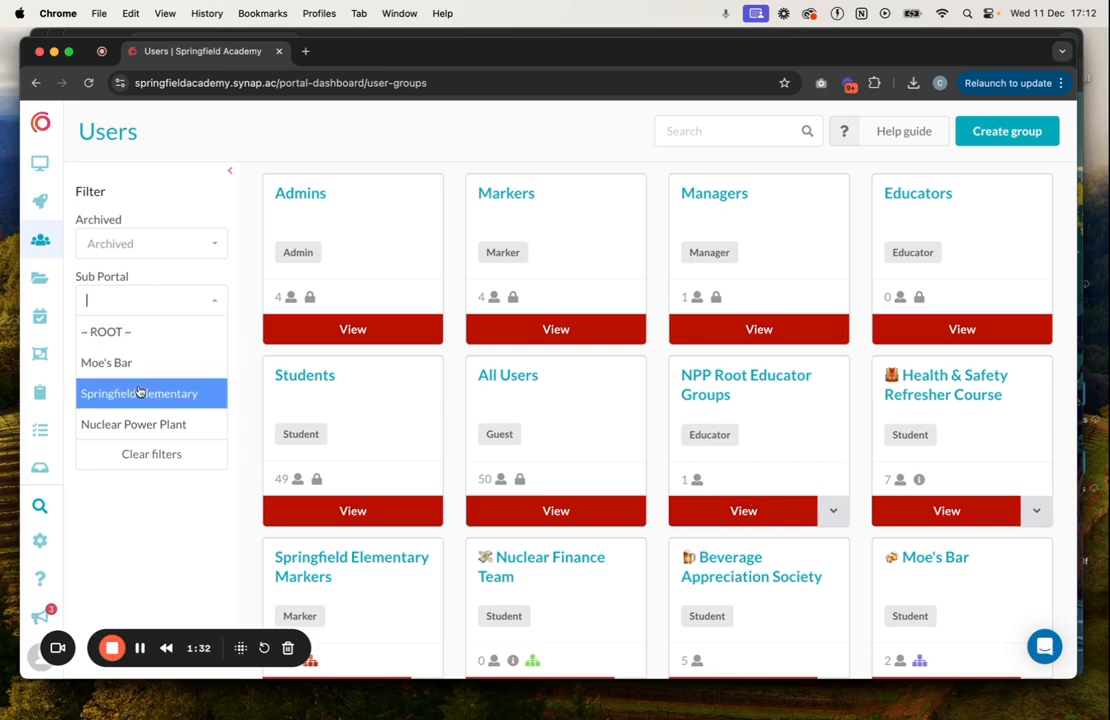
left_click(139, 424)
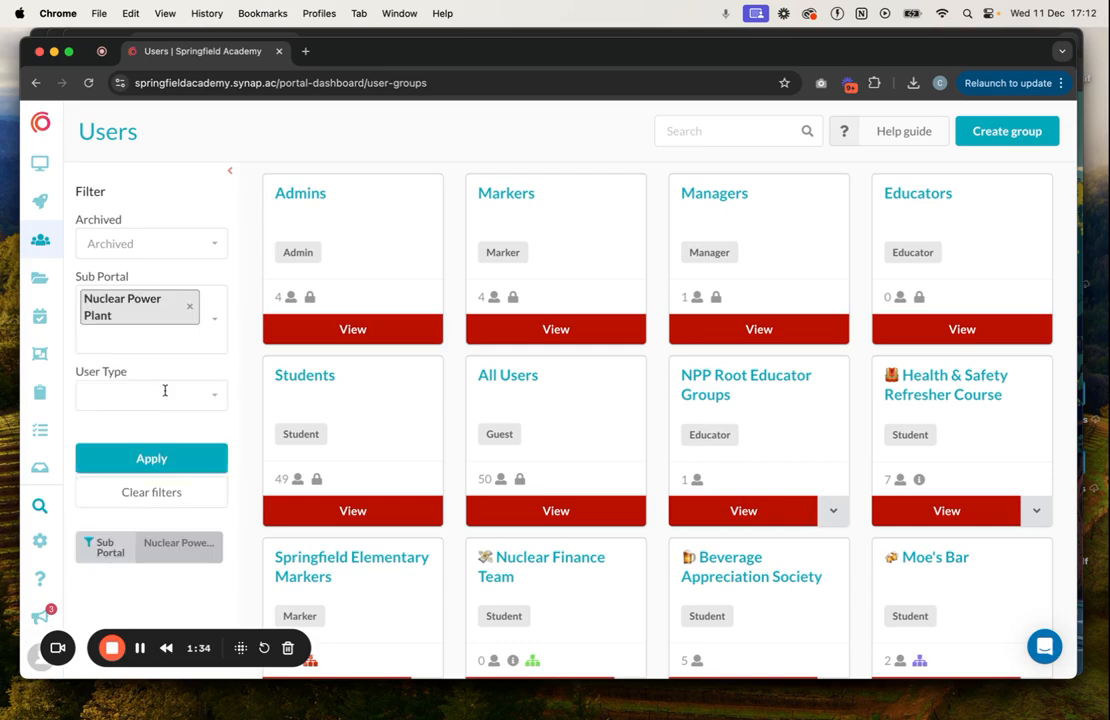
left_click(154, 459)
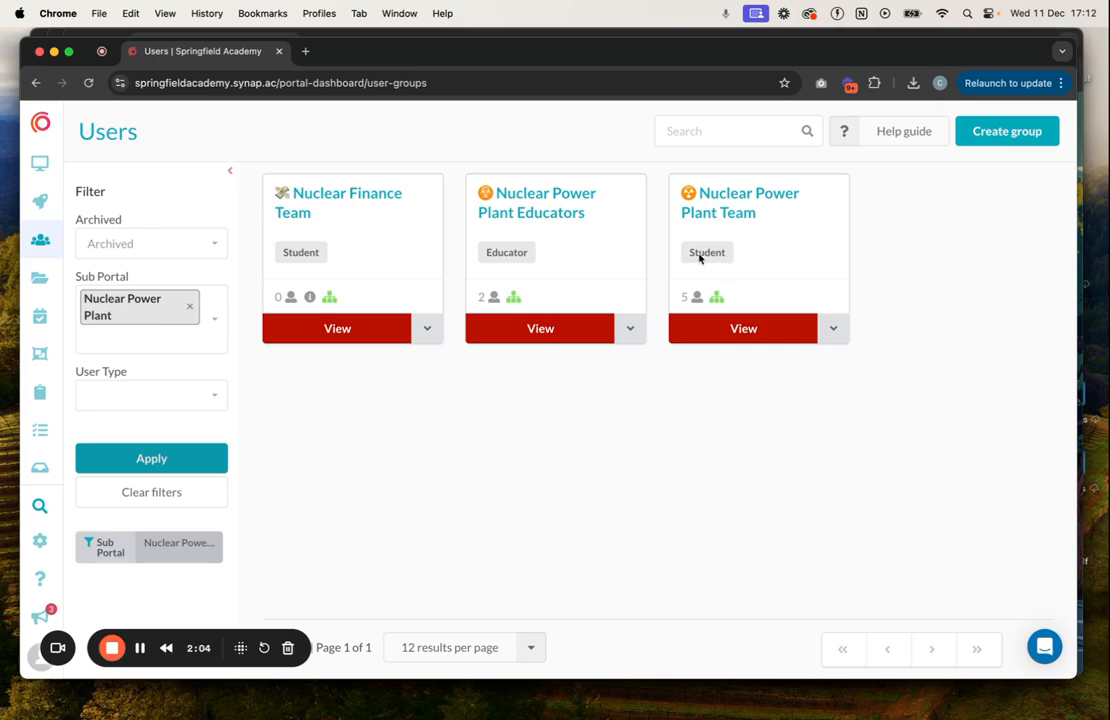
Remove the sub portal filter and look through all user groups.
left_click(183, 304)
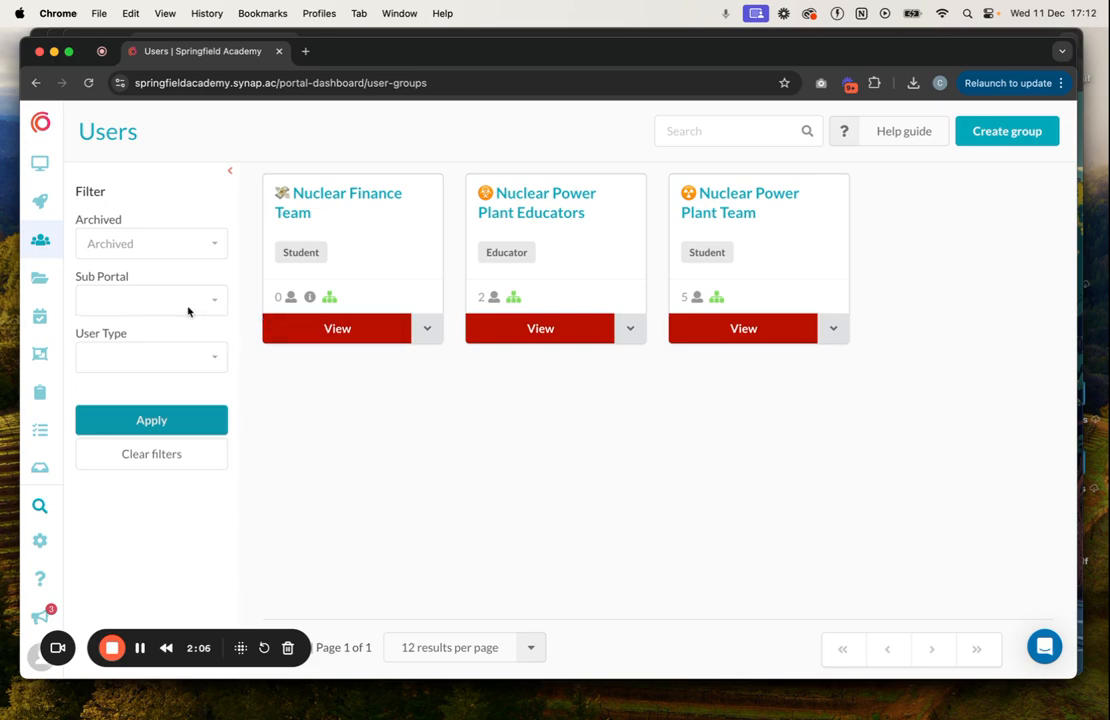
left_click(190, 427)
scroll(735, 335, "down", 3)
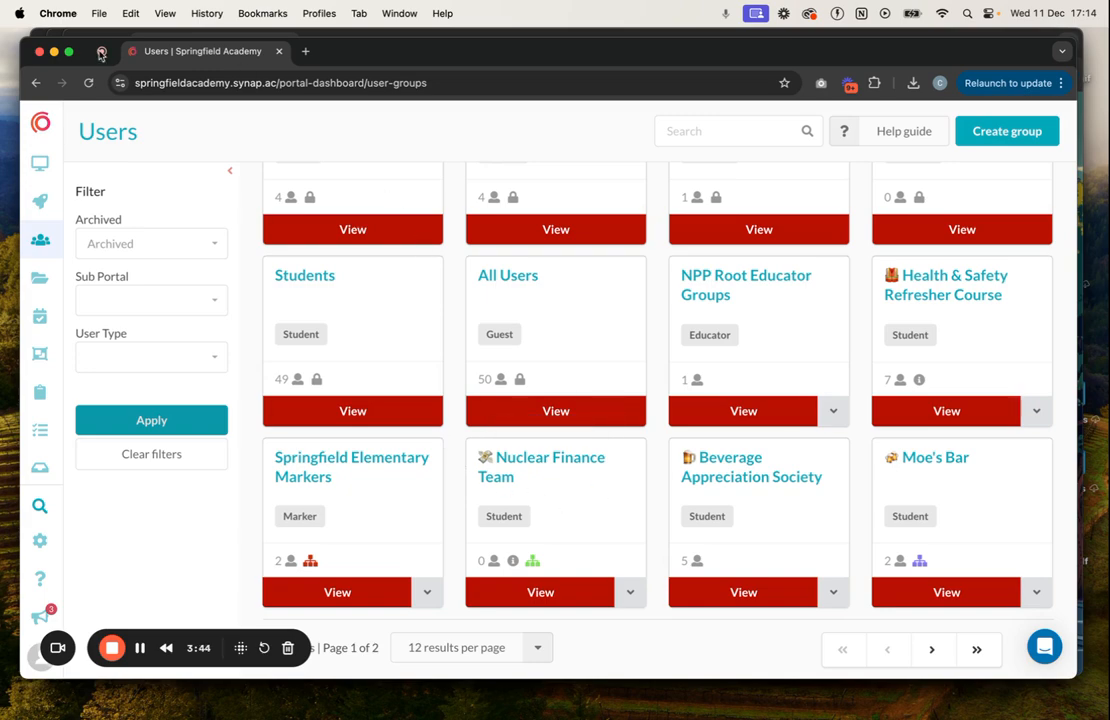
Limit the user groups again to those of the Nuclear Power Plant sub portal.
left_click(161, 300)
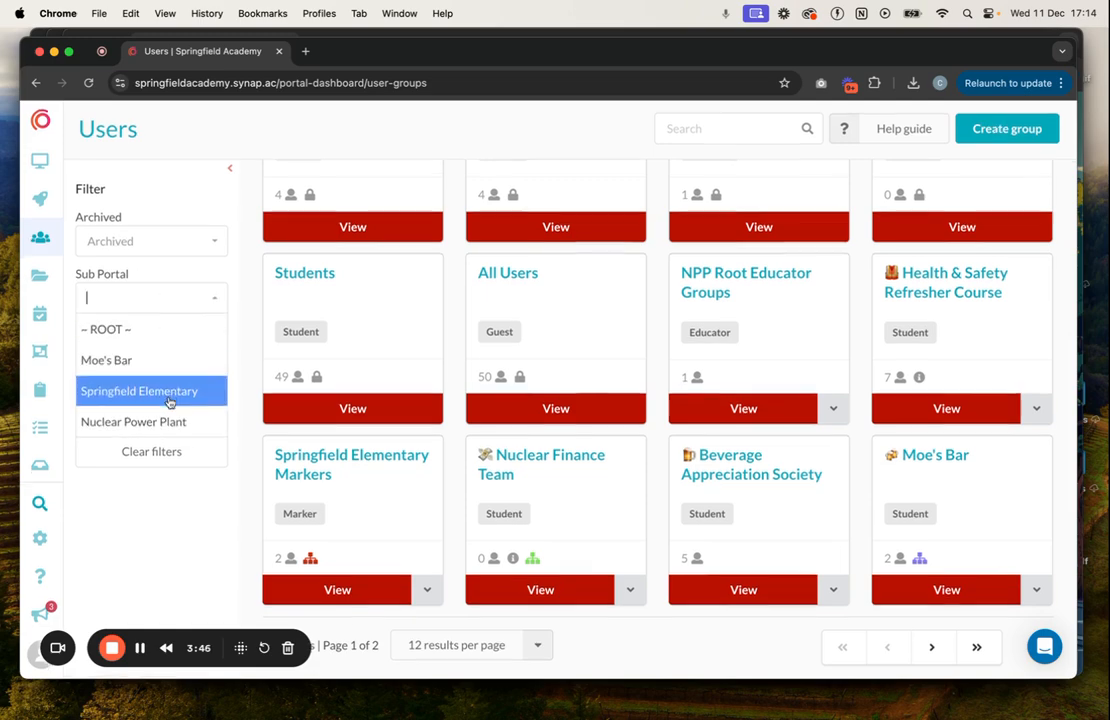
left_click(190, 422)
left_click(173, 464)
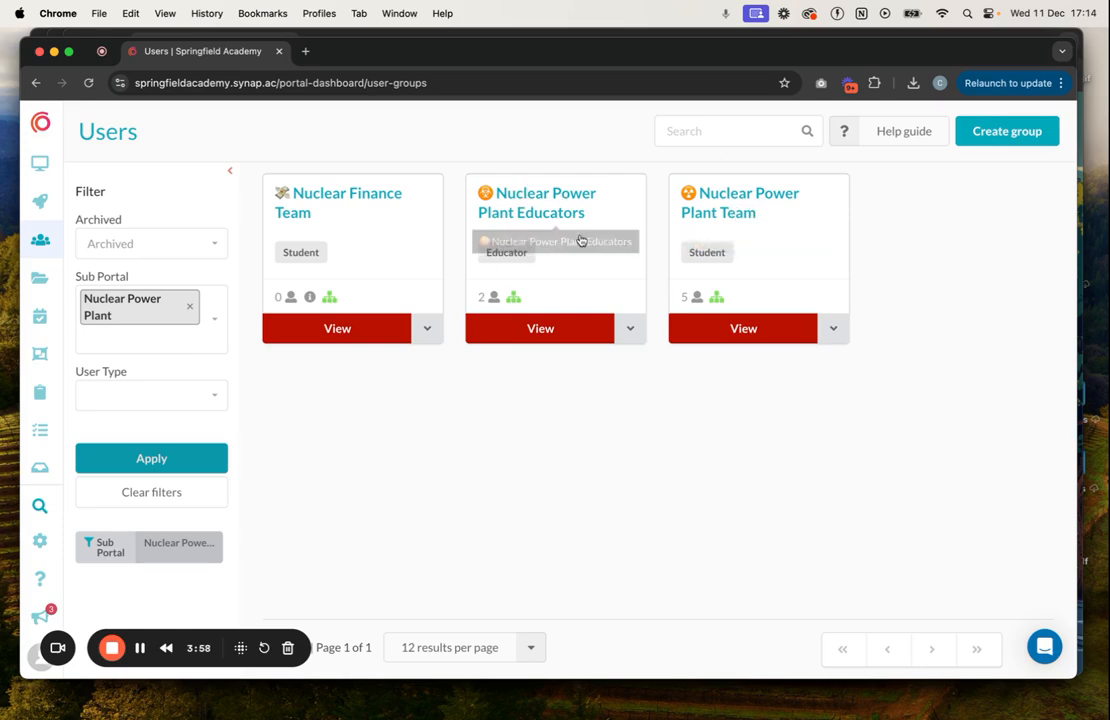
Open the Nuclear Power Plant Team group and view its users, exams and assignments.
left_click(705, 214)
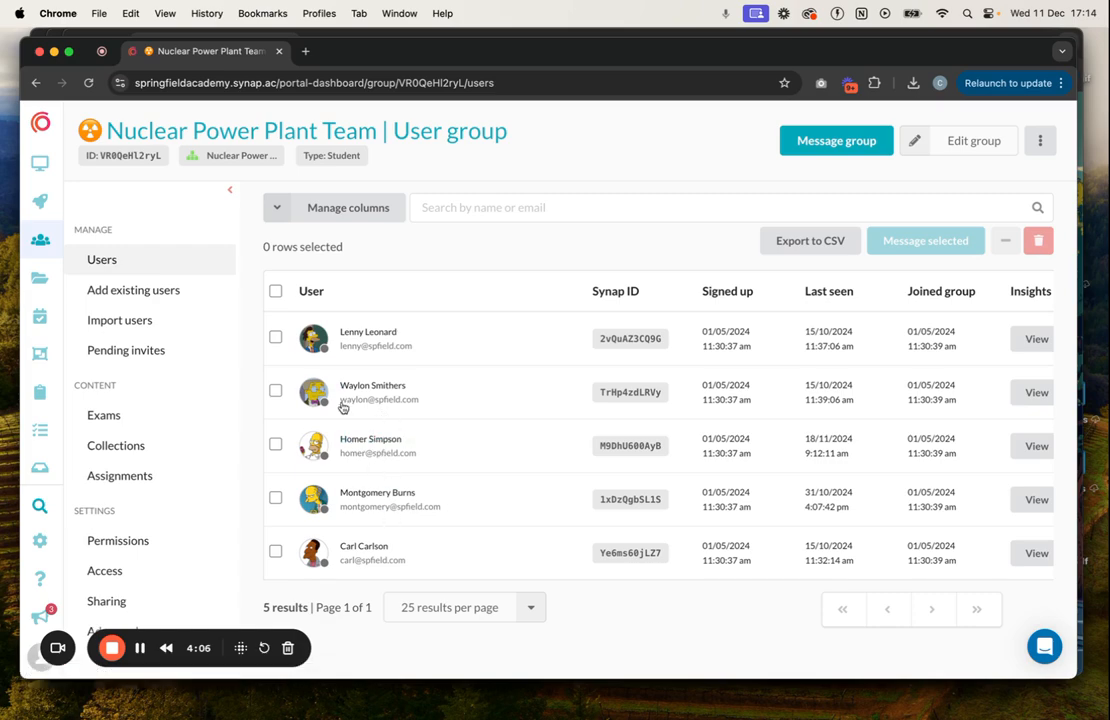
left_click(136, 407)
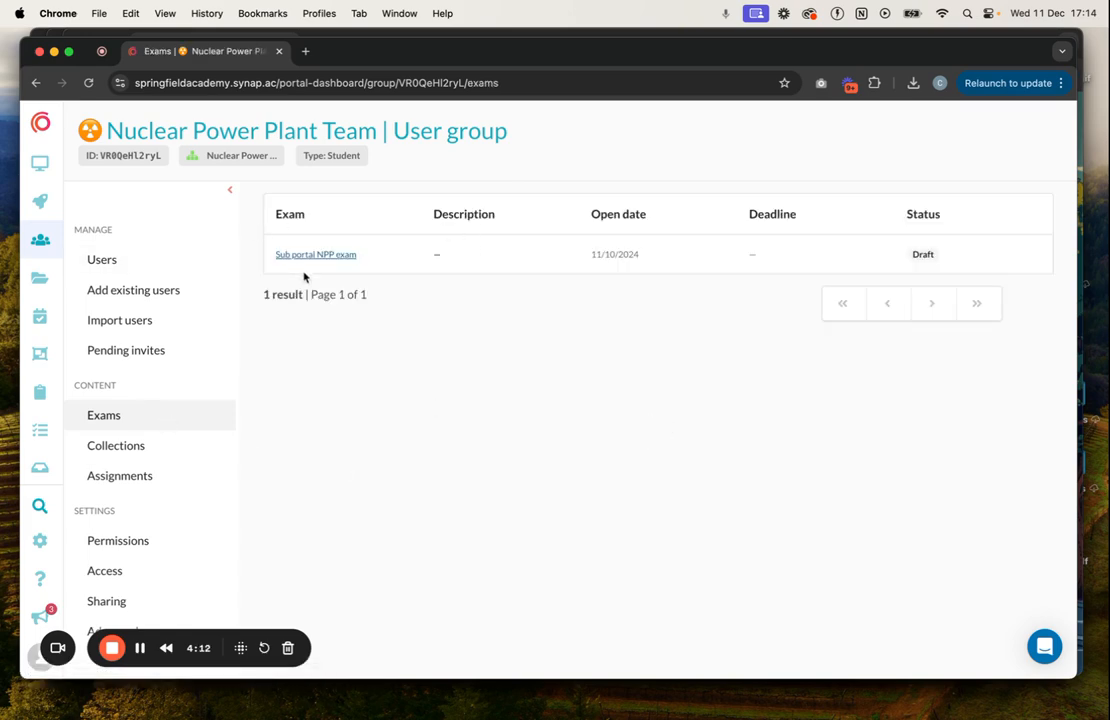
left_click(178, 478)
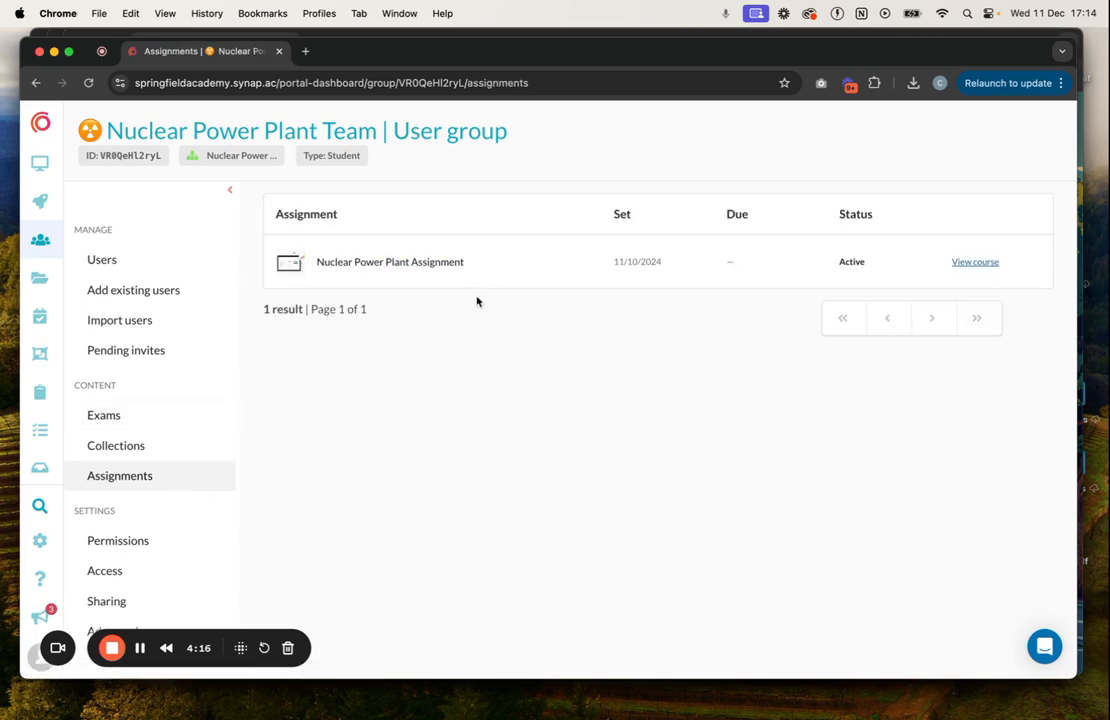
Open the Nuclear Power Plant Assignment and examine each user's status and progress with the side menu collapsed.
left_click(388, 272)
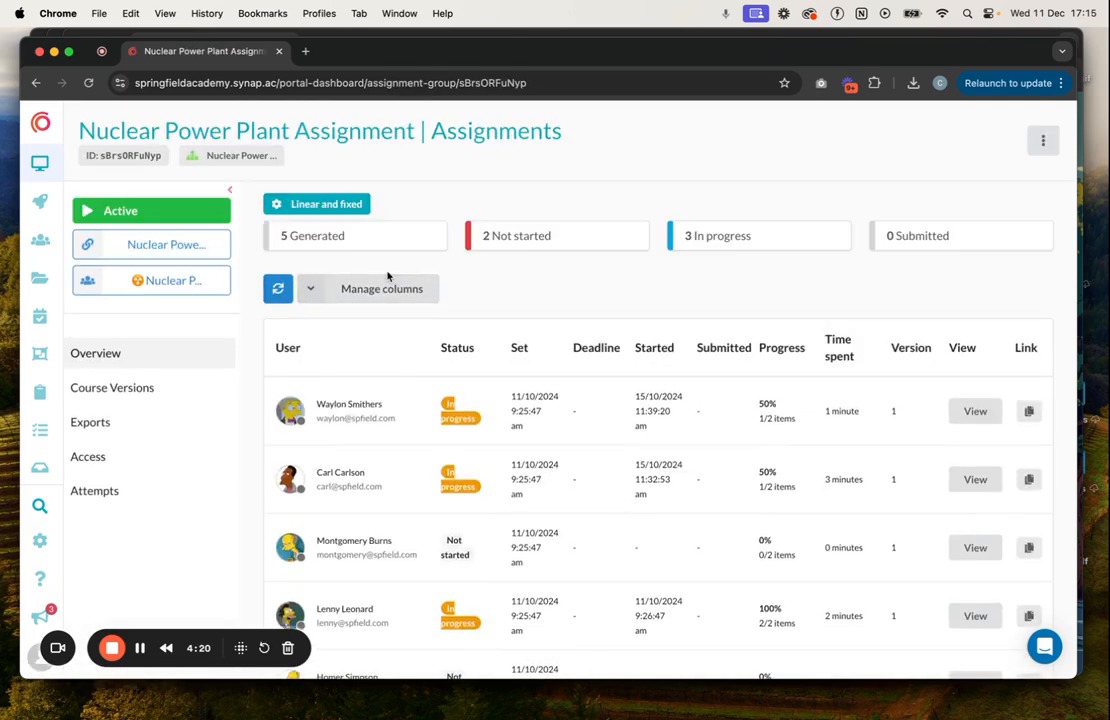
left_click(228, 189)
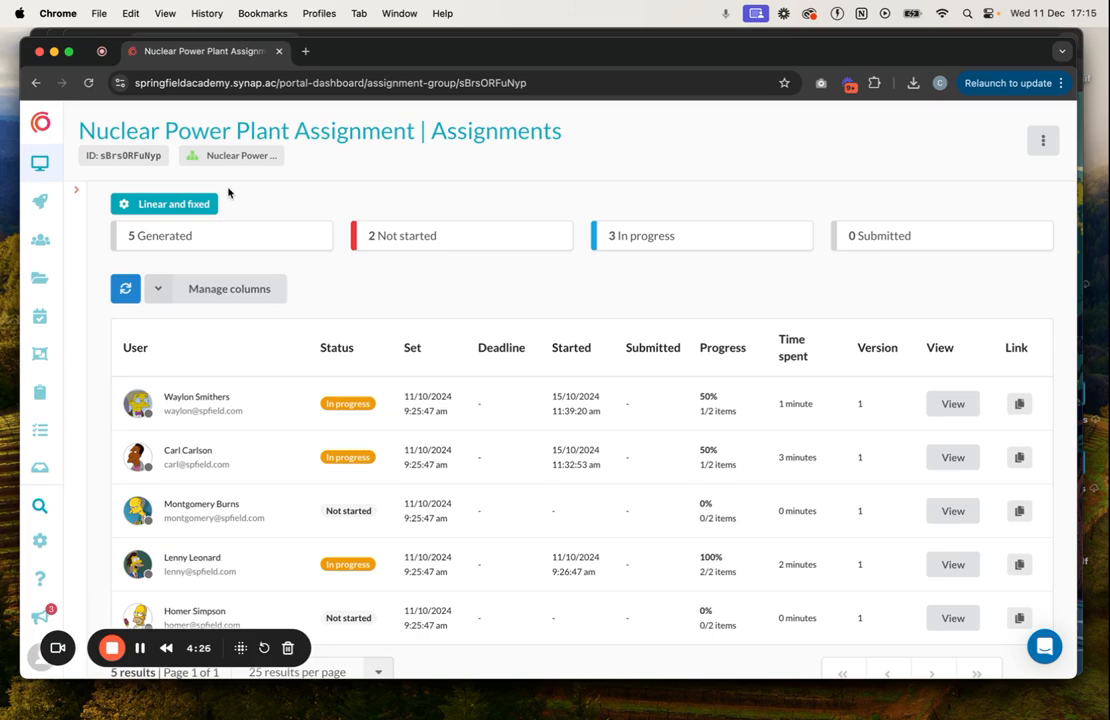
scroll(311, 375, "down", 1)
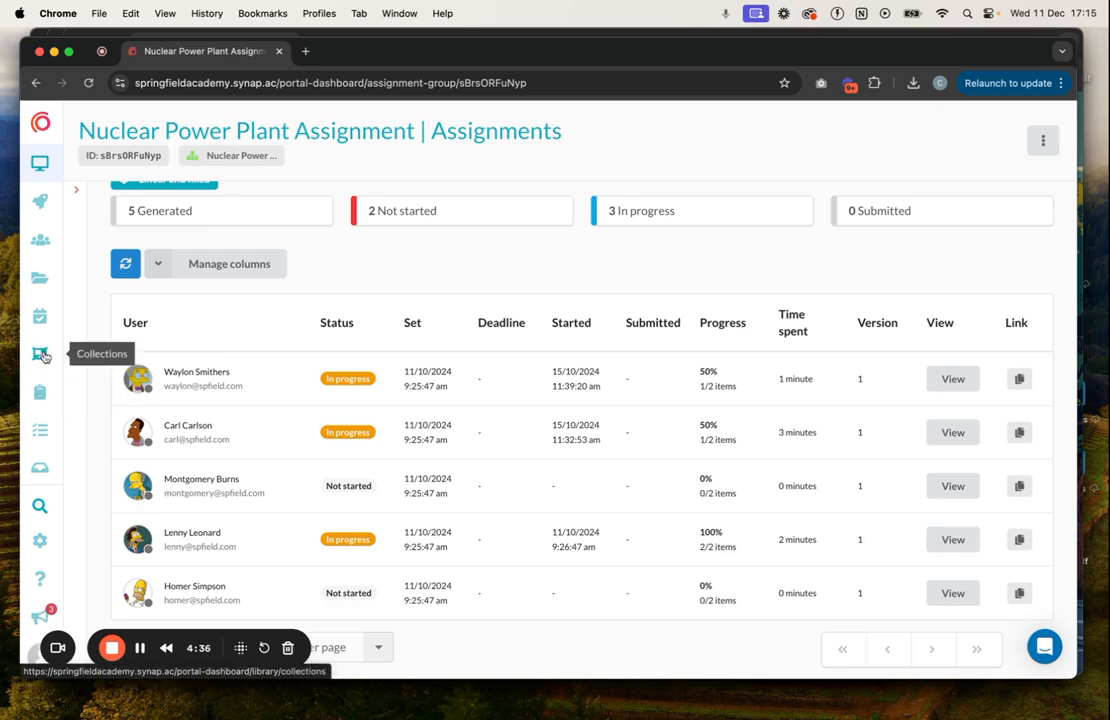
Open the Health and Safety Refresher assignment from the overview of all assignments.
left_click(45, 398)
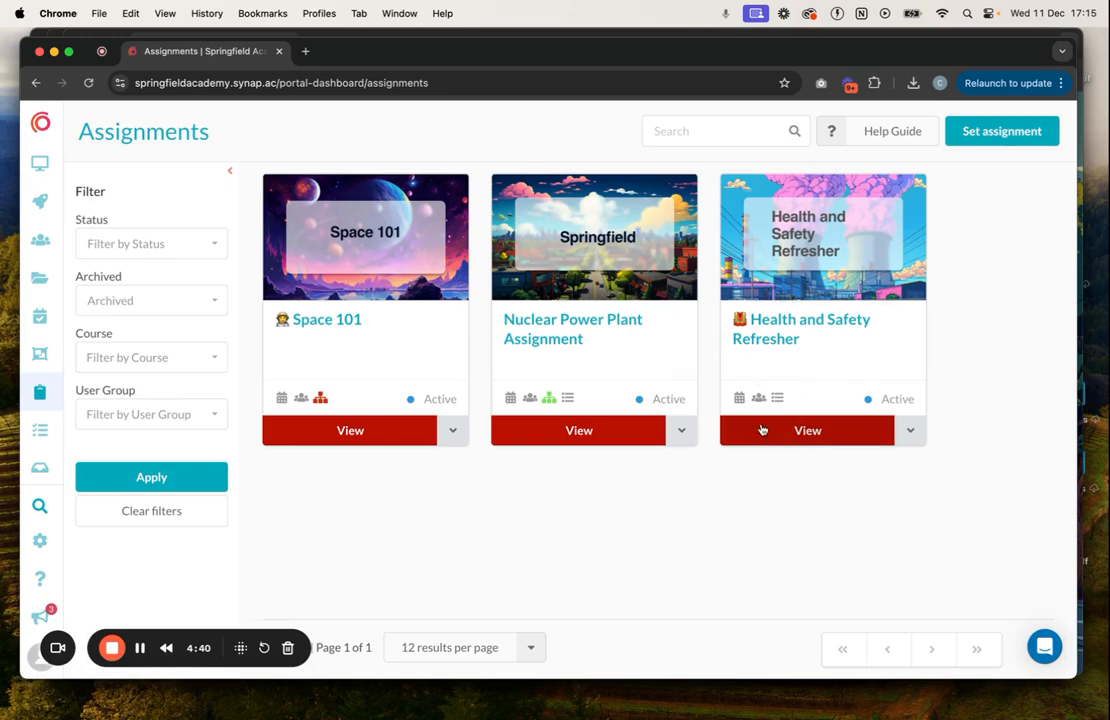
mouse_move(760, 400)
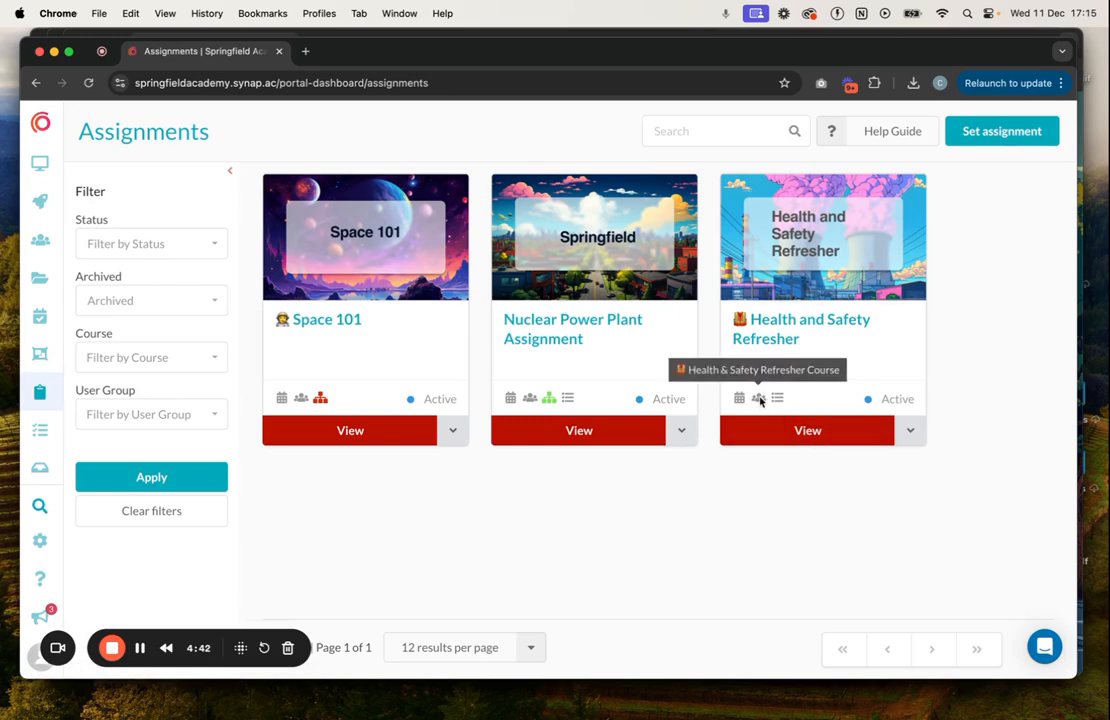
left_click(763, 345)
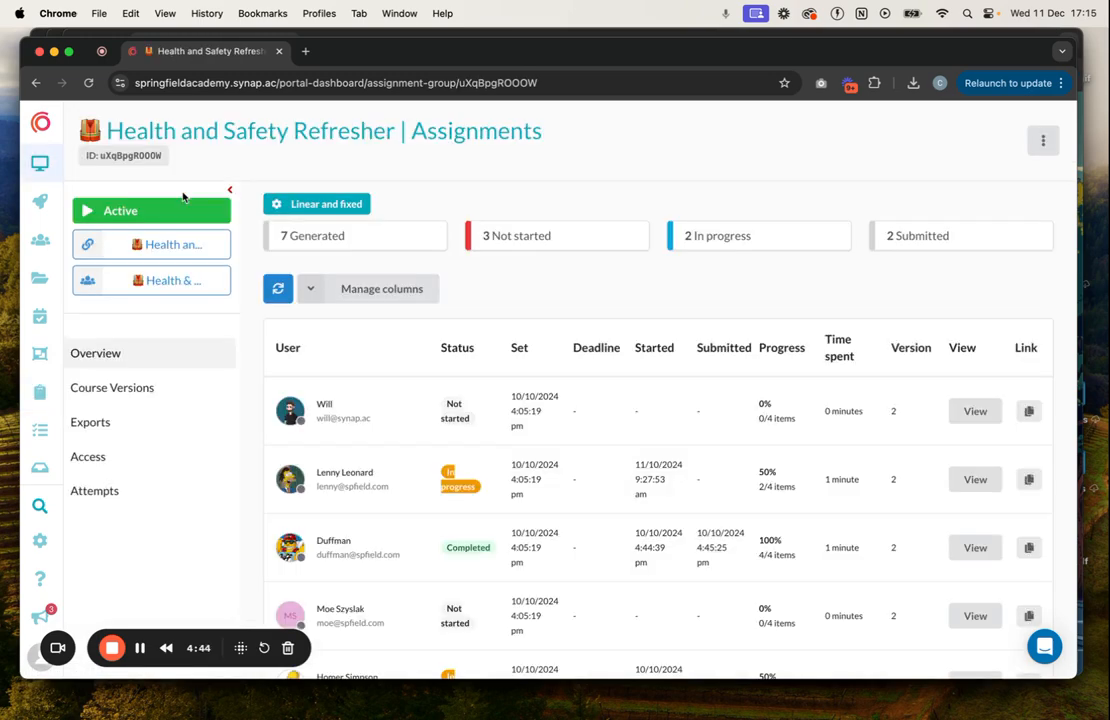
Open the user group linked to the Health and Safety Refresher assignment and examine which sub portal each member belongs to.
left_click(170, 280)
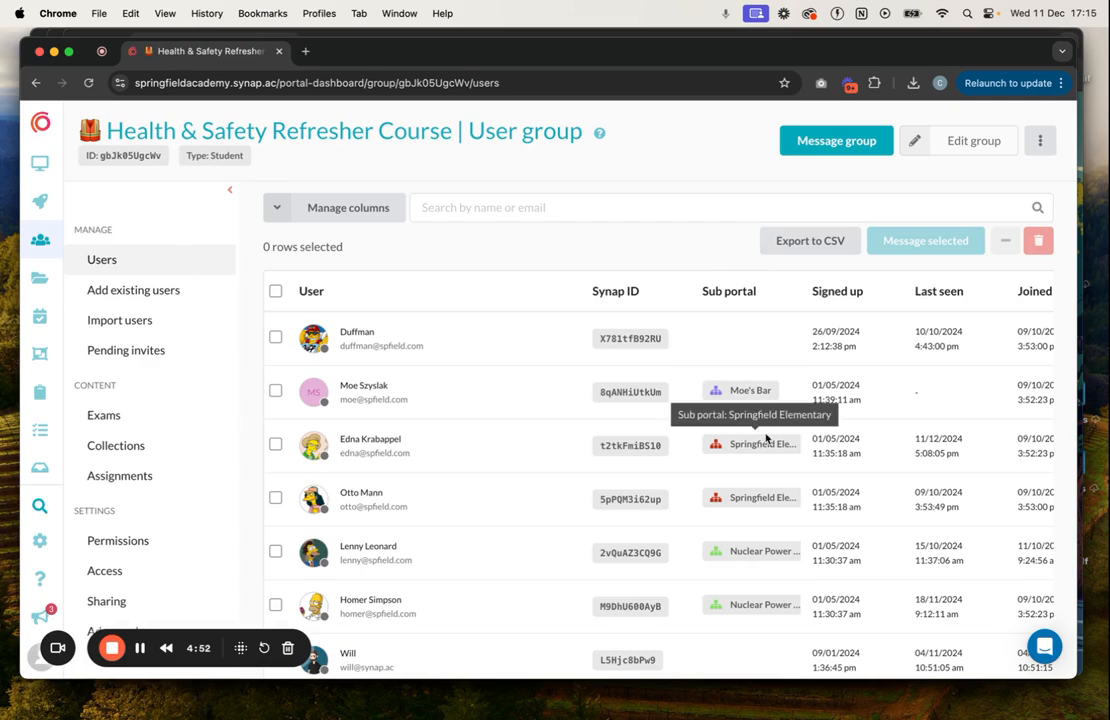
scroll(768, 450, "down", 1)
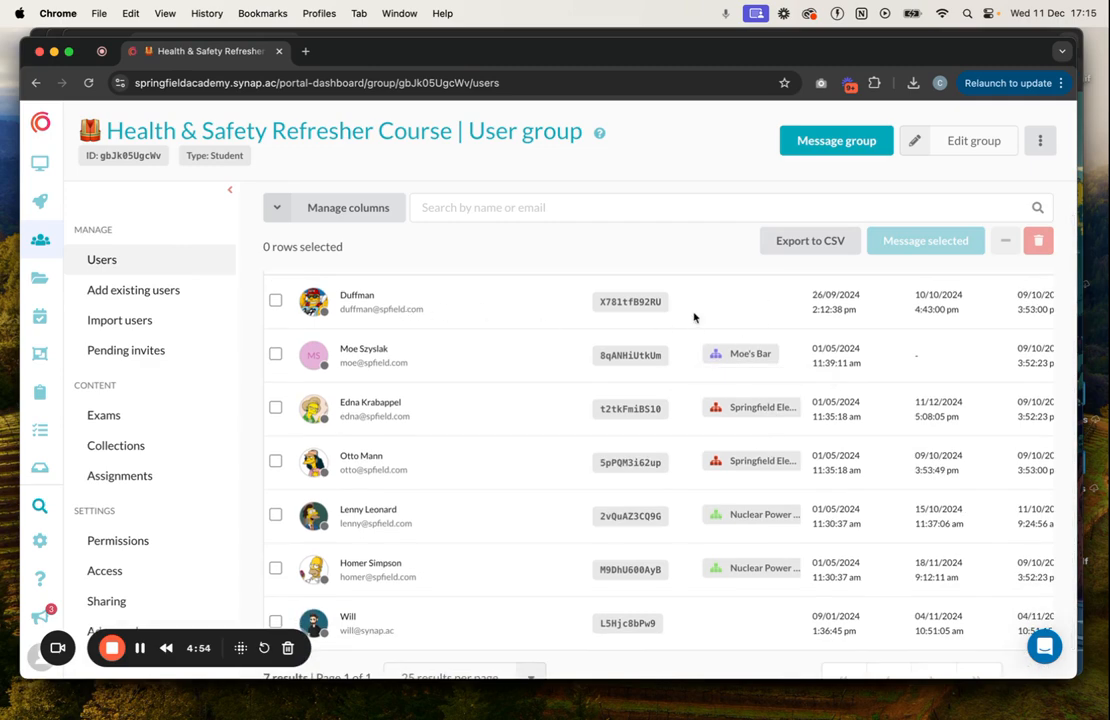
scroll(764, 293, "up", 1)
scroll(766, 320, "down", 2)
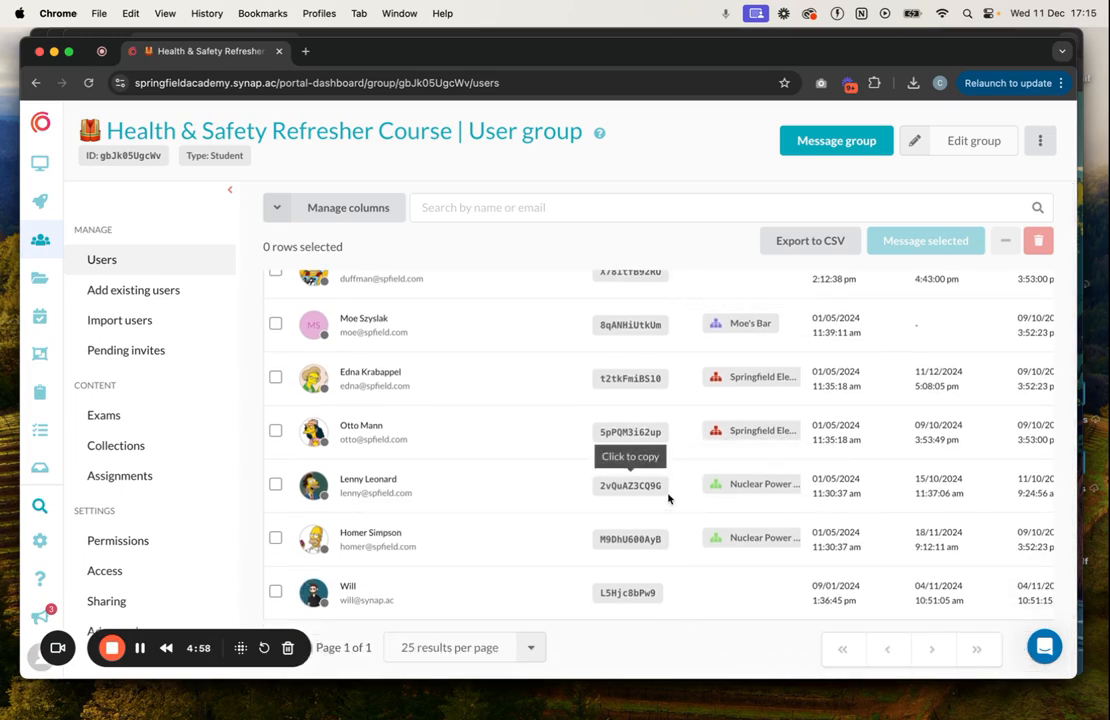
Return to the Health and Safety Refresher assignment and examine every user's status and progress with the side menu collapsed.
left_click(36, 84)
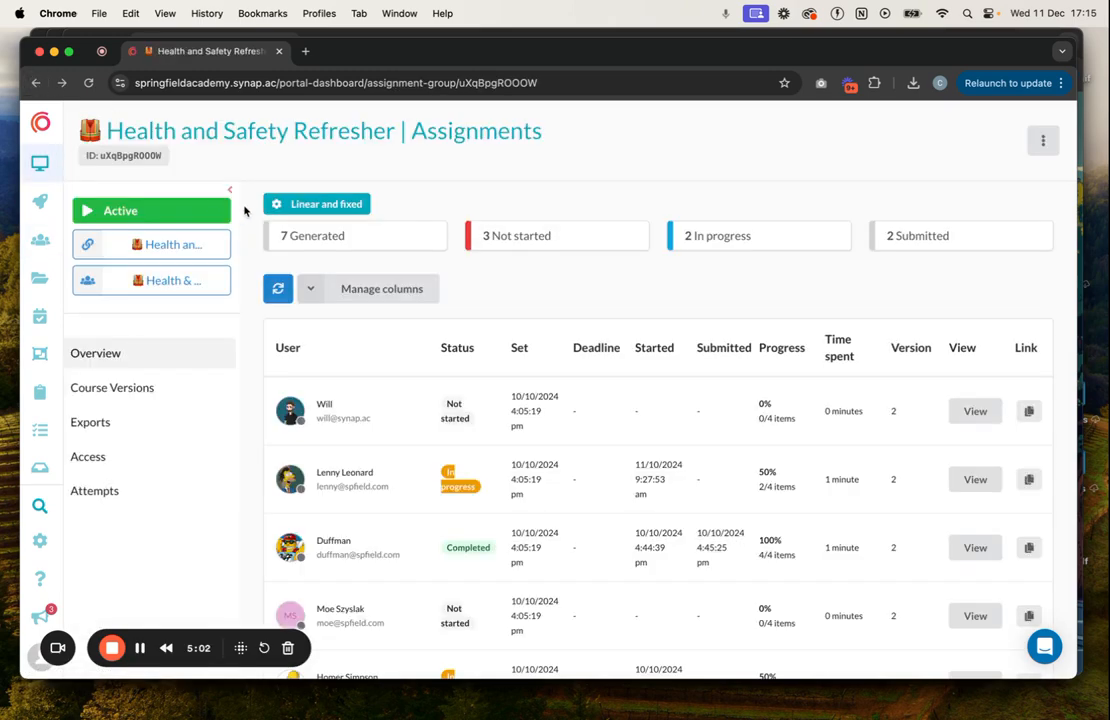
left_click(233, 191)
scroll(336, 438, "down", 1)
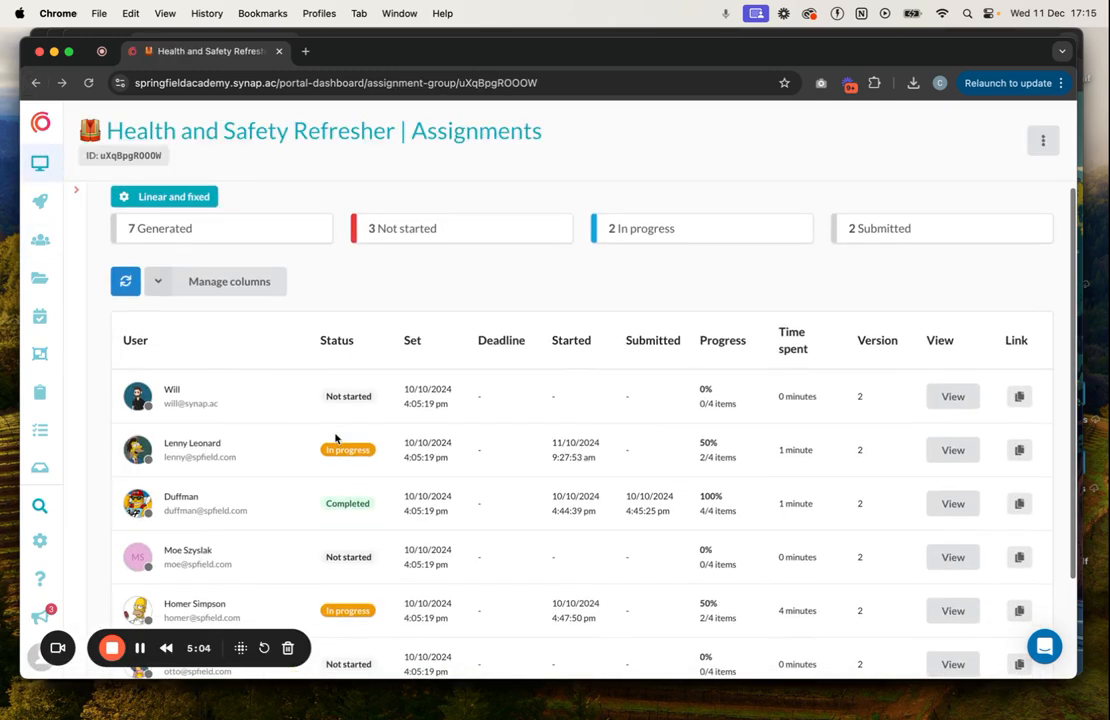
scroll(289, 531, "down", 3)
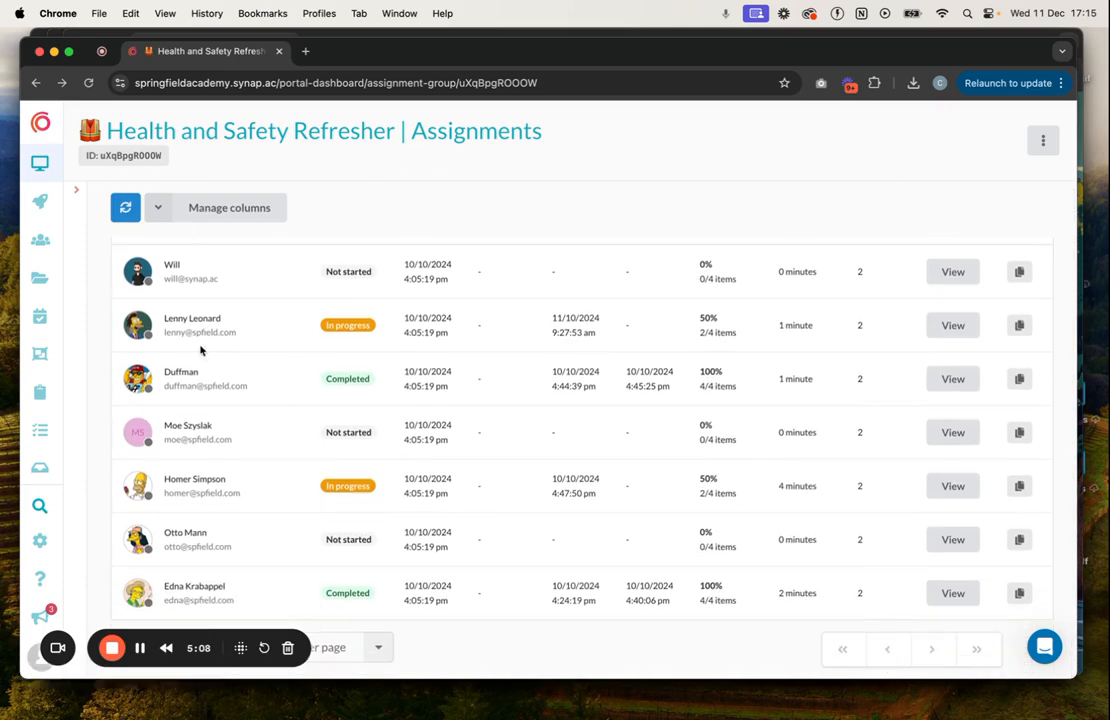
scroll(200, 349, "up", 5)
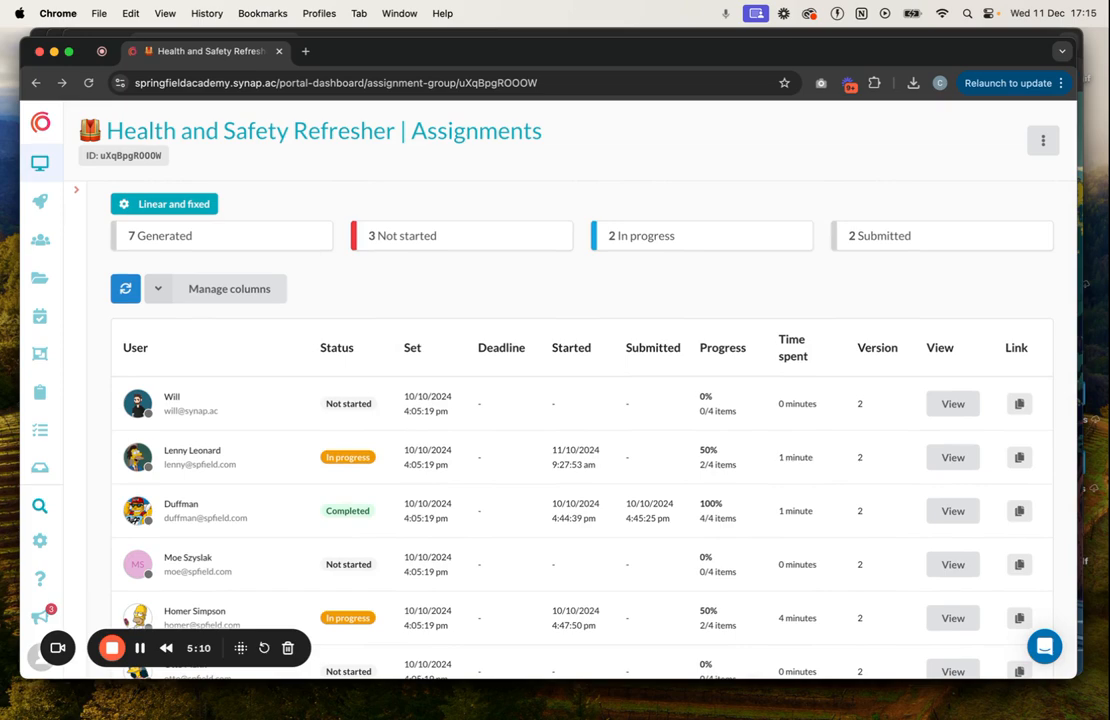
left_click(337, 357)
Switch to the Nuclear Power Plant sub portal's login page and log in as its educator with the account password.
key("ctrl+Up")
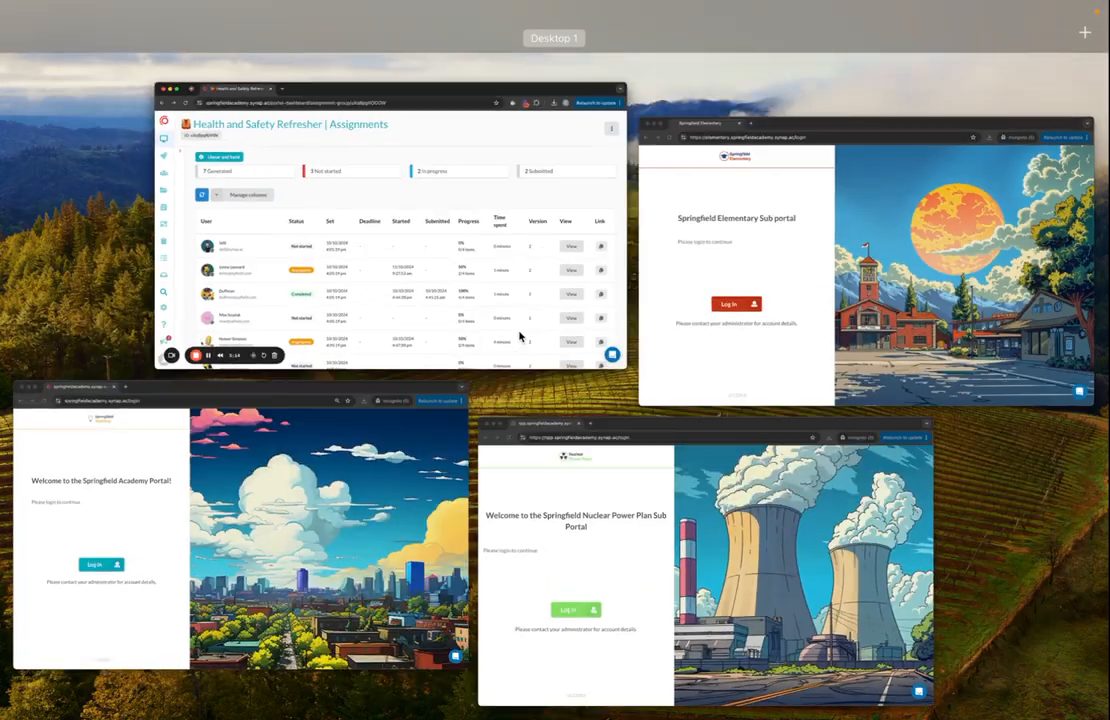
left_click(590, 555)
left_click(250, 317)
left_click(676, 183)
key("super+Tab")
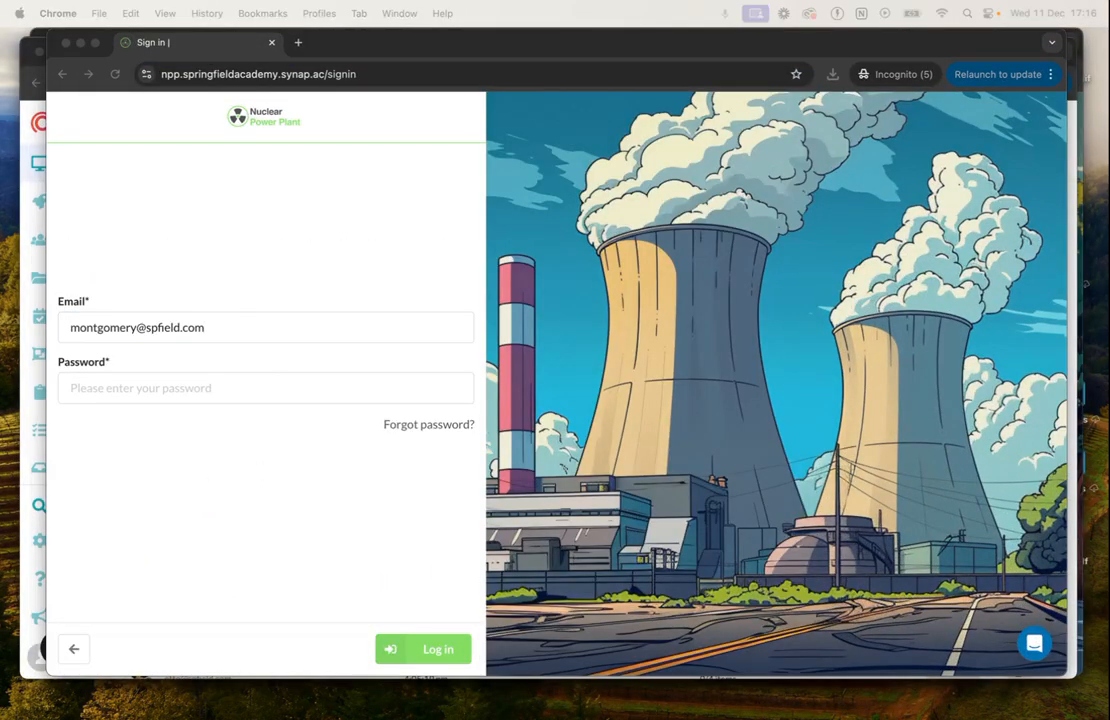
left_click(263, 395)
key("super+v")
key("Return")
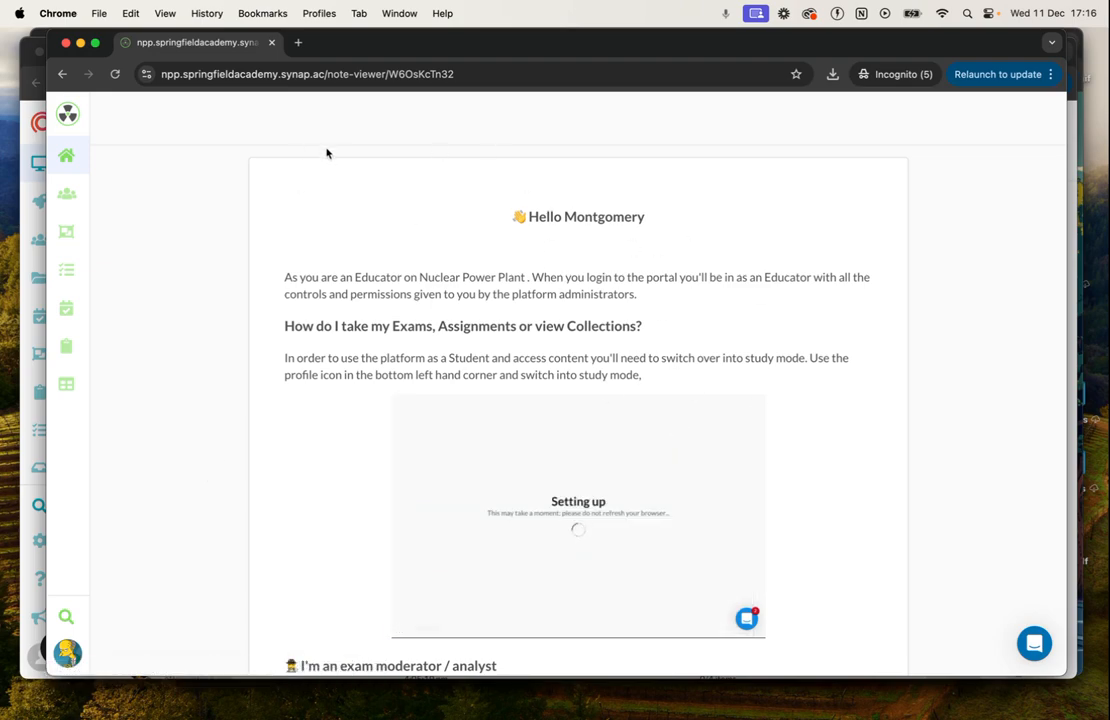
Examine the educator's welcome note naming the Nuclear Power Plant sub portal, and open the sub portal's user groups.
triple_click(438, 276)
left_click_drag(420, 277, 525, 277)
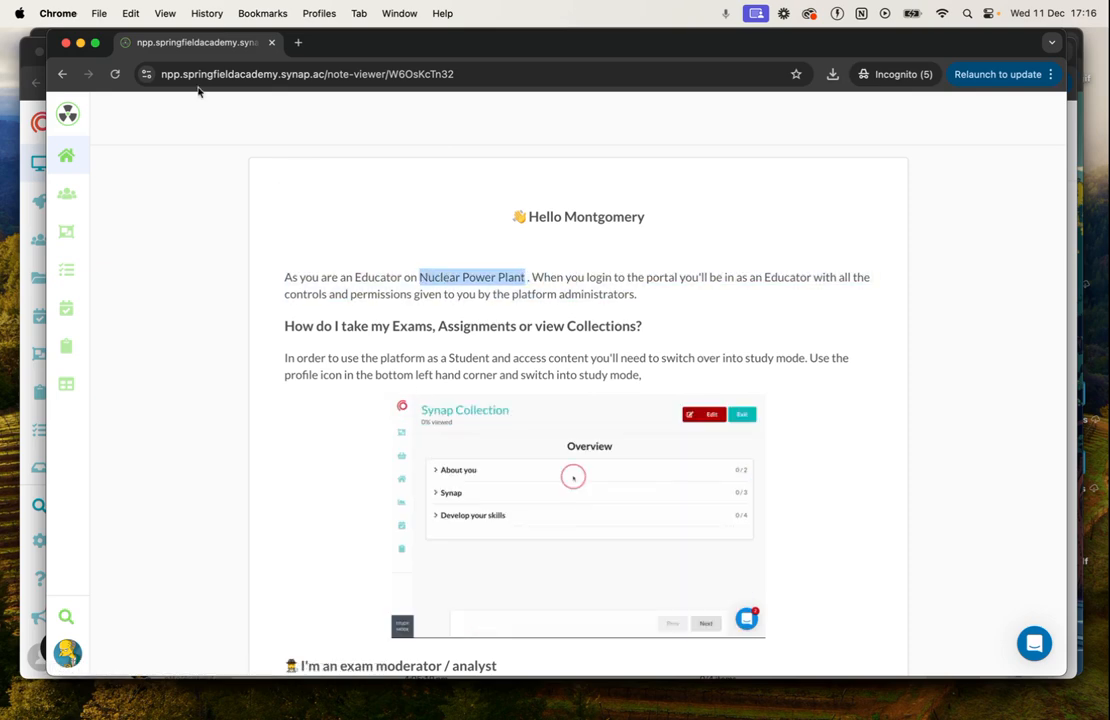
left_click(69, 203)
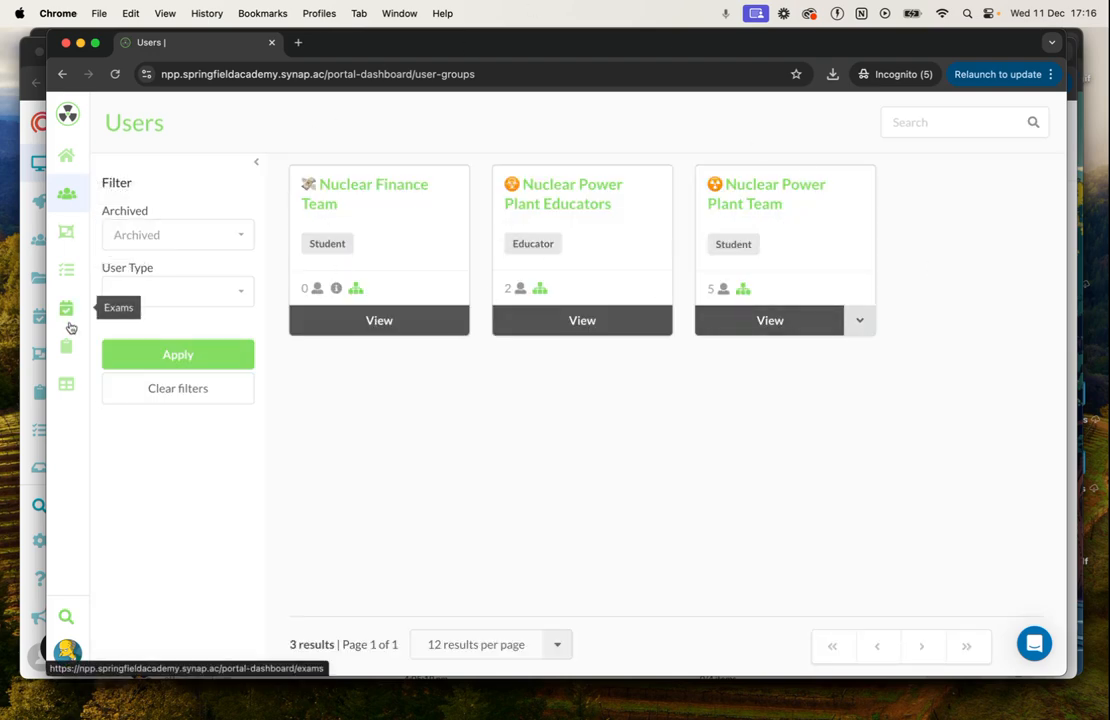
Highlight the npp subdomain in the sub portal's address and compare it with the main portal's address.
double_click(176, 72)
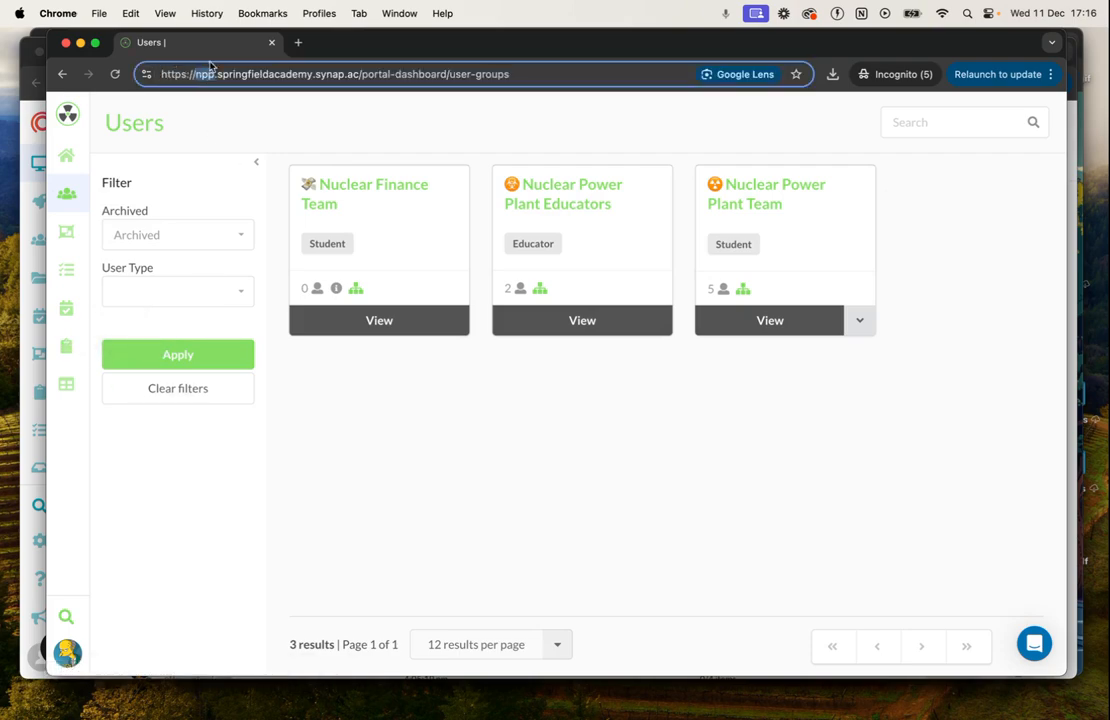
left_click(22, 143)
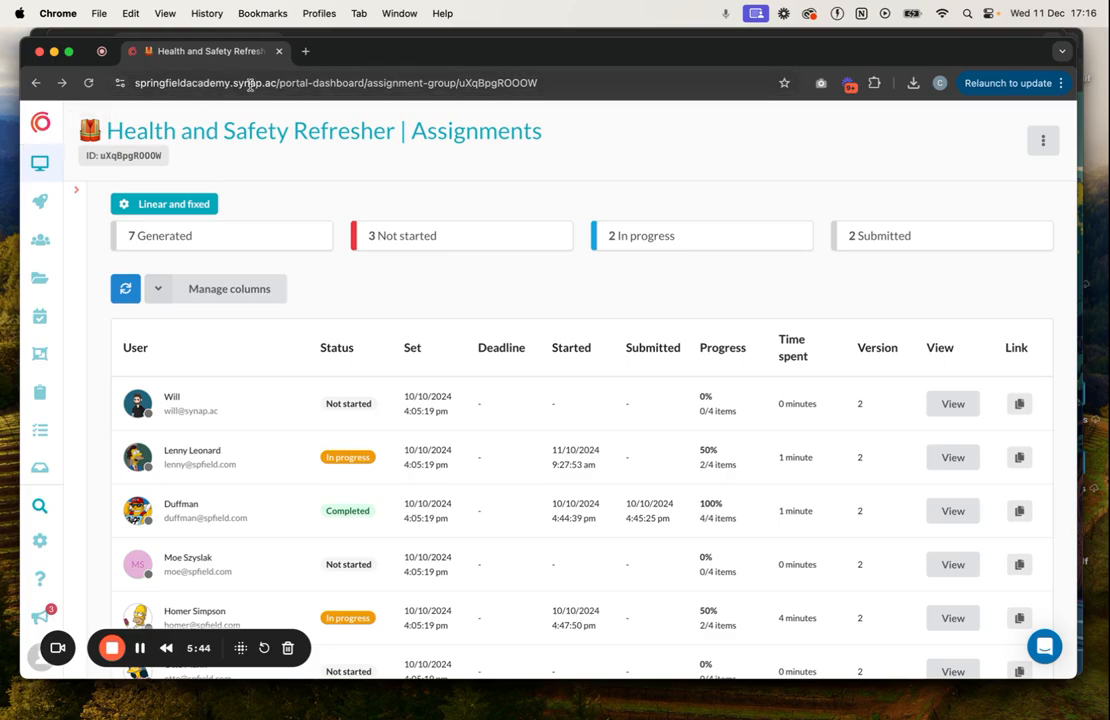
key("ctrl+Up")
left_click(627, 612)
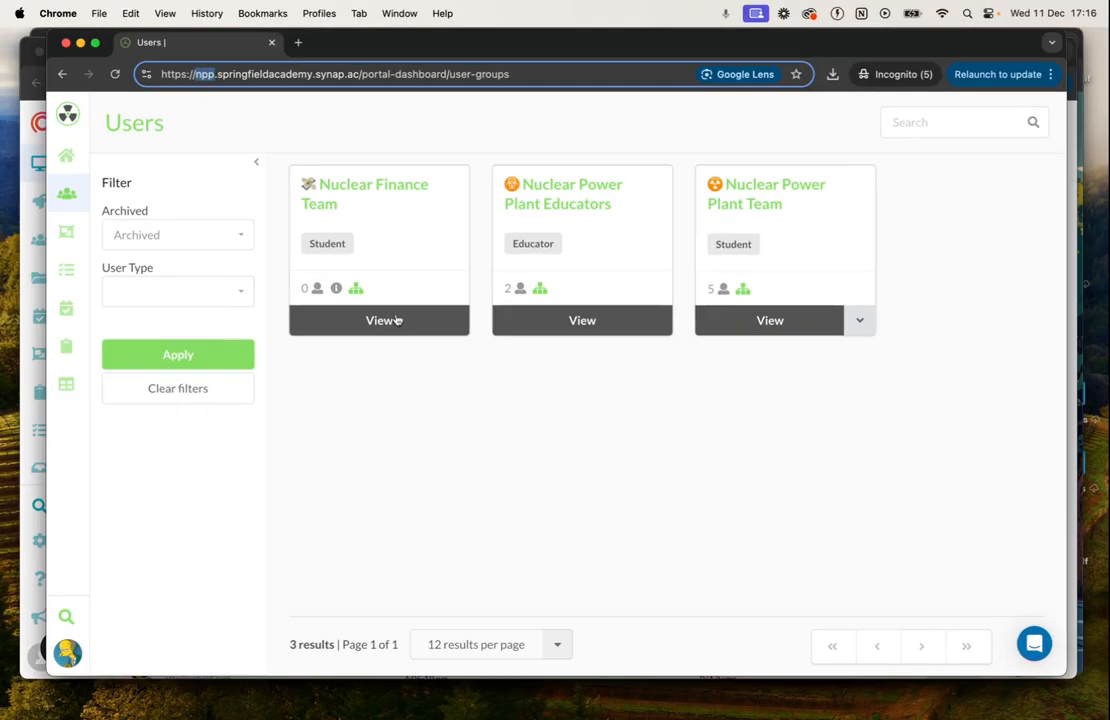
Open the Health and Safety Refresher assignment from the sub portal's assignments and check which account is logged in.
left_click(69, 345)
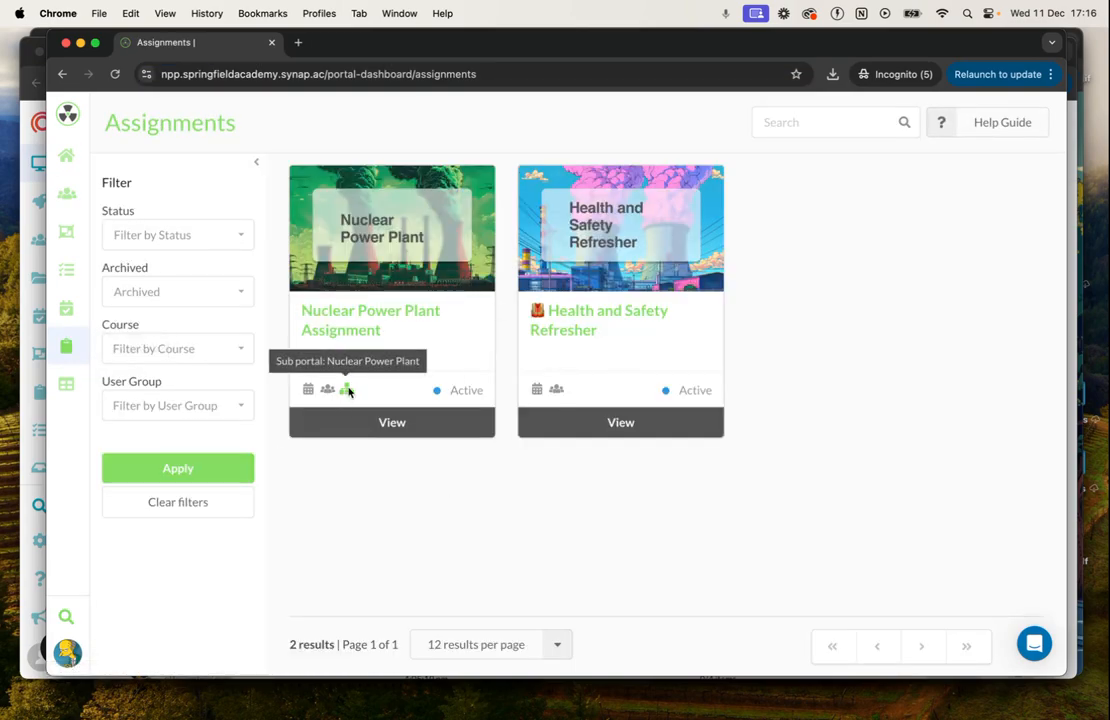
left_click(590, 324)
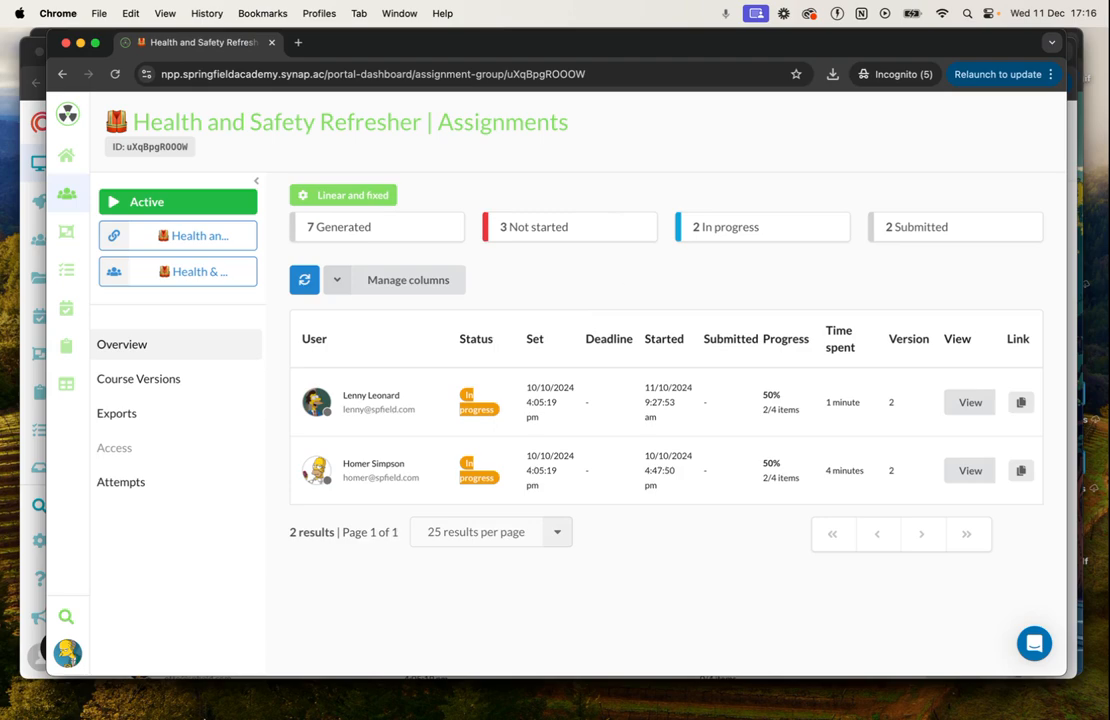
left_click(67, 655)
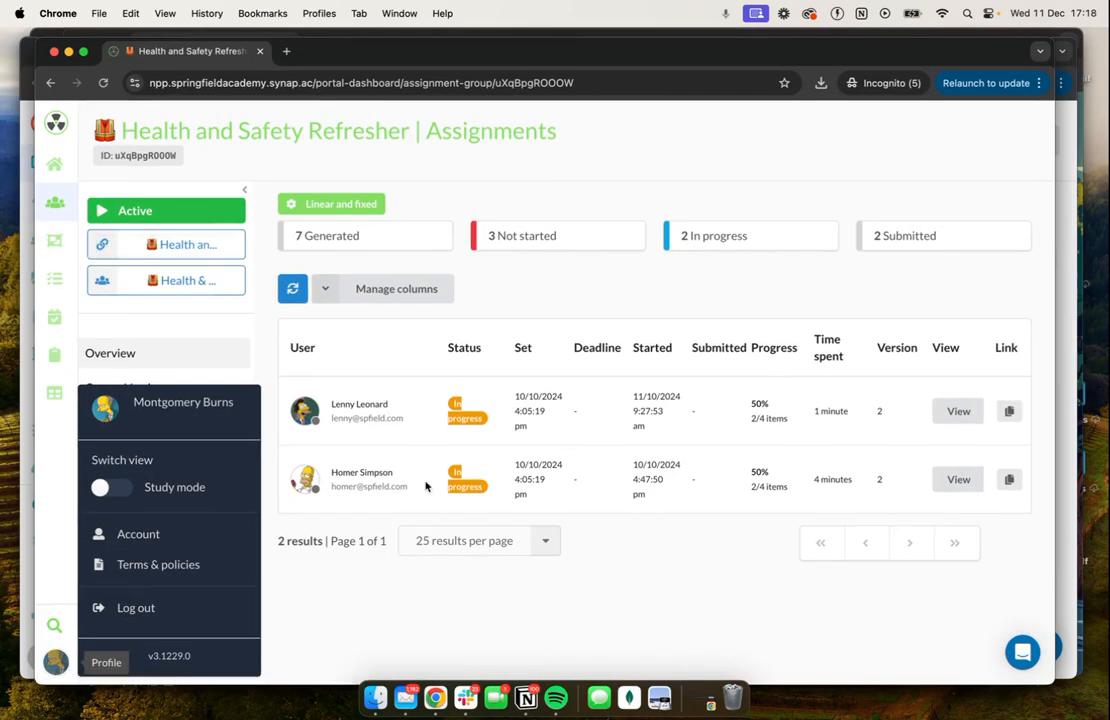
Offset the sub portal window from the main portal window and compare the users each lists for the Health and Safety Refresher.
left_click_drag(458, 54, 553, 67)
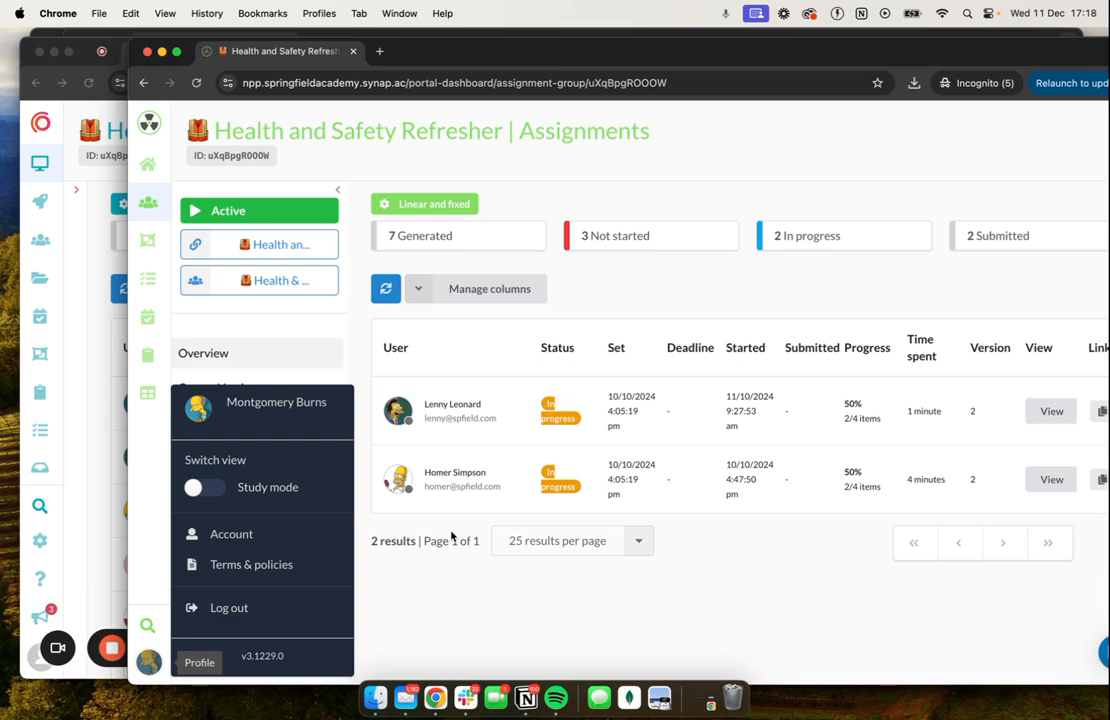
left_click(478, 593)
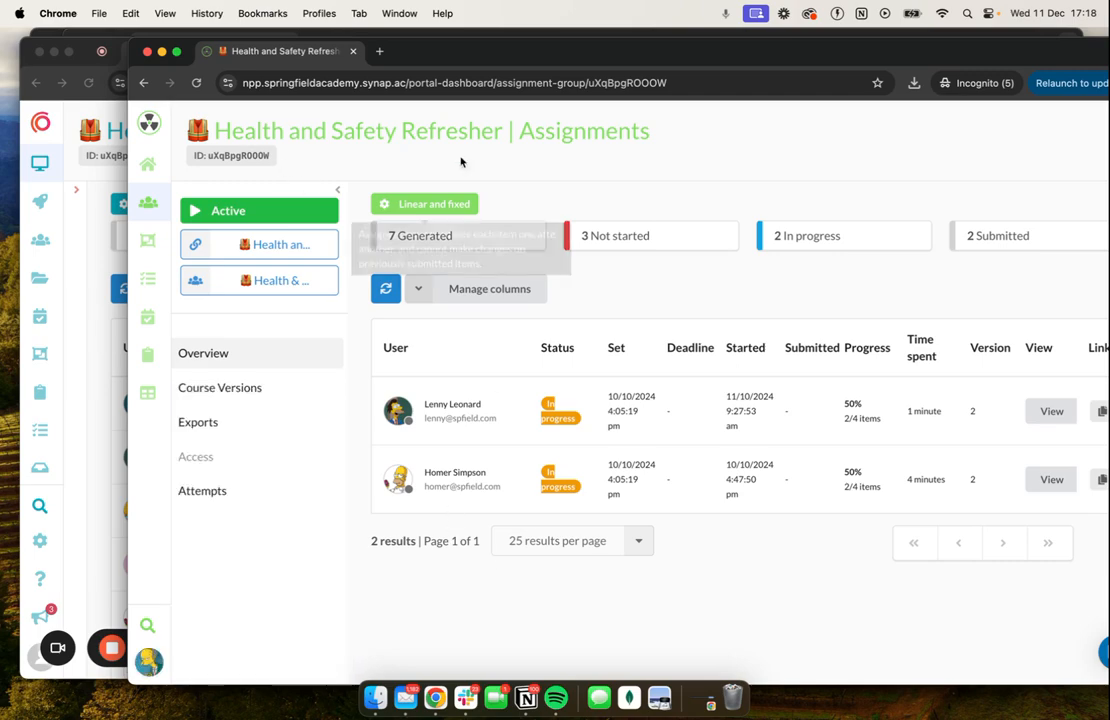
left_click_drag(475, 54, 687, 52)
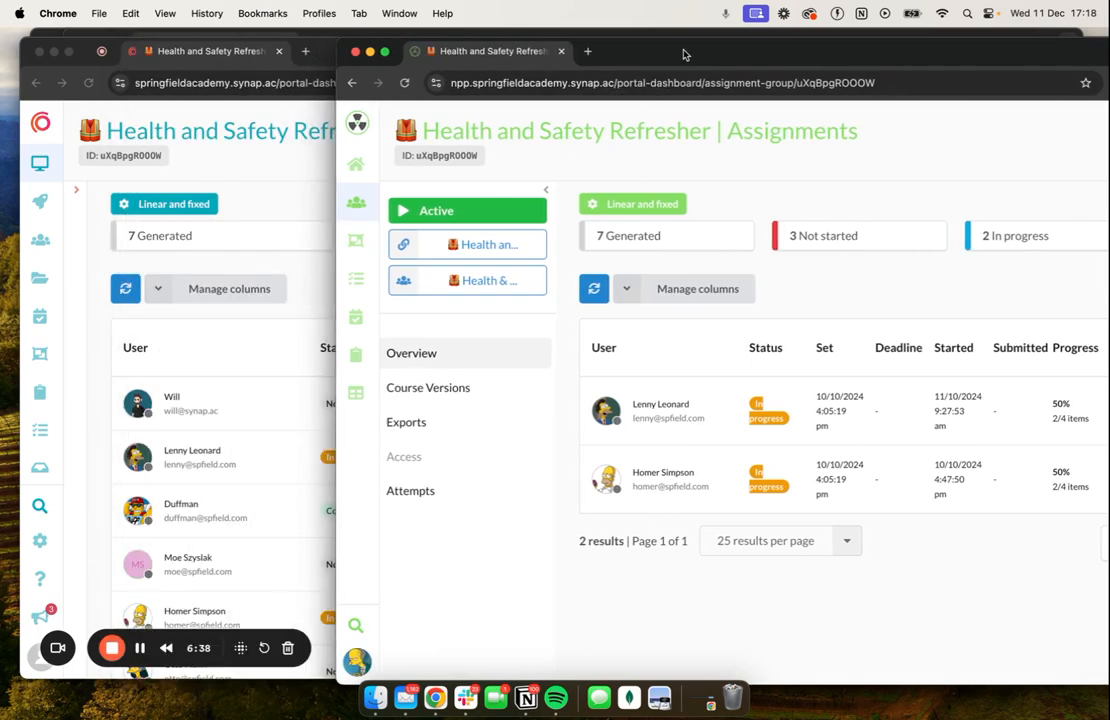
left_click(174, 152)
scroll(325, 500, "down", 3)
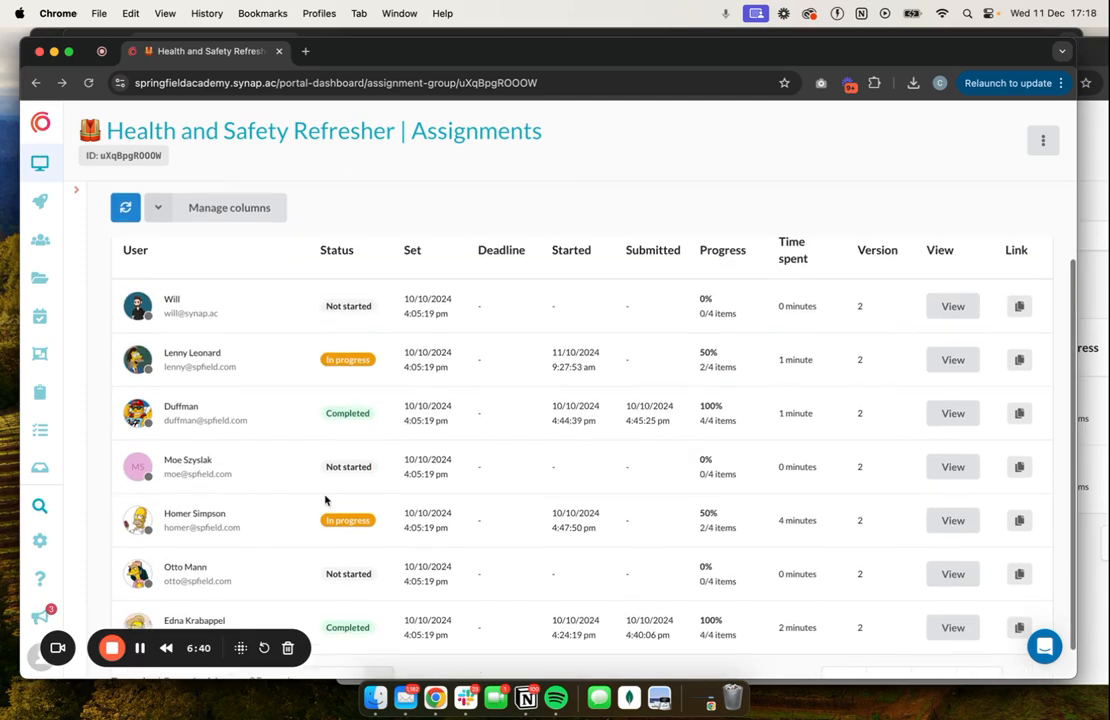
scroll(315, 483, "up", 3)
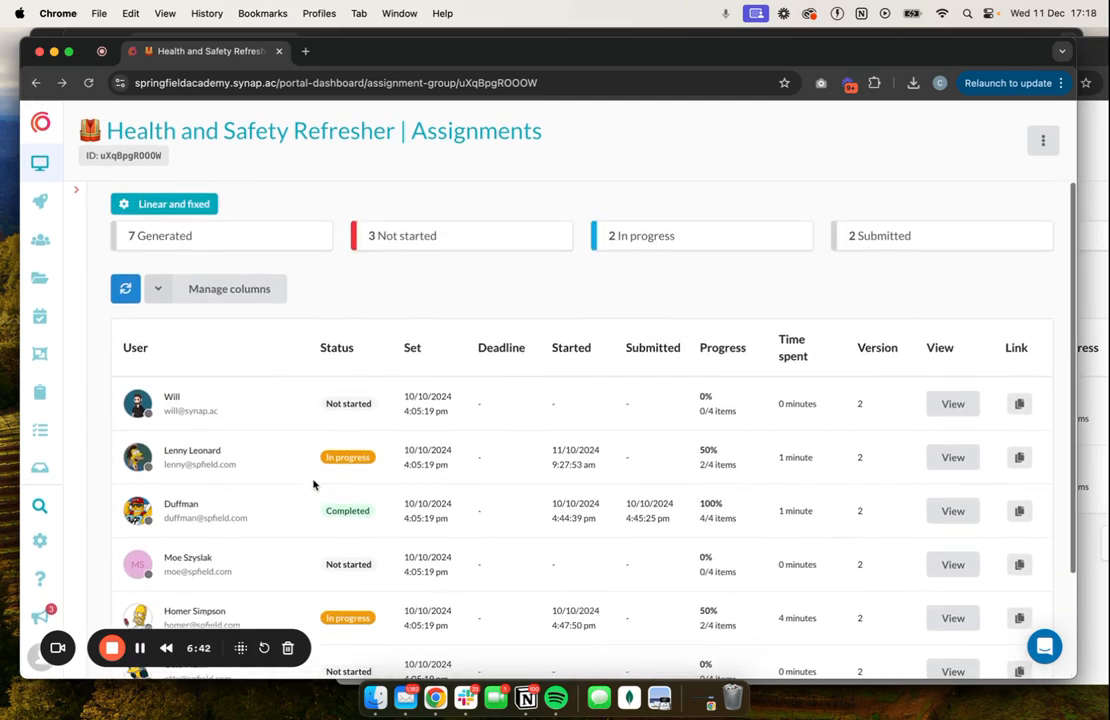
scroll(315, 483, "down", 3)
left_click(1087, 553)
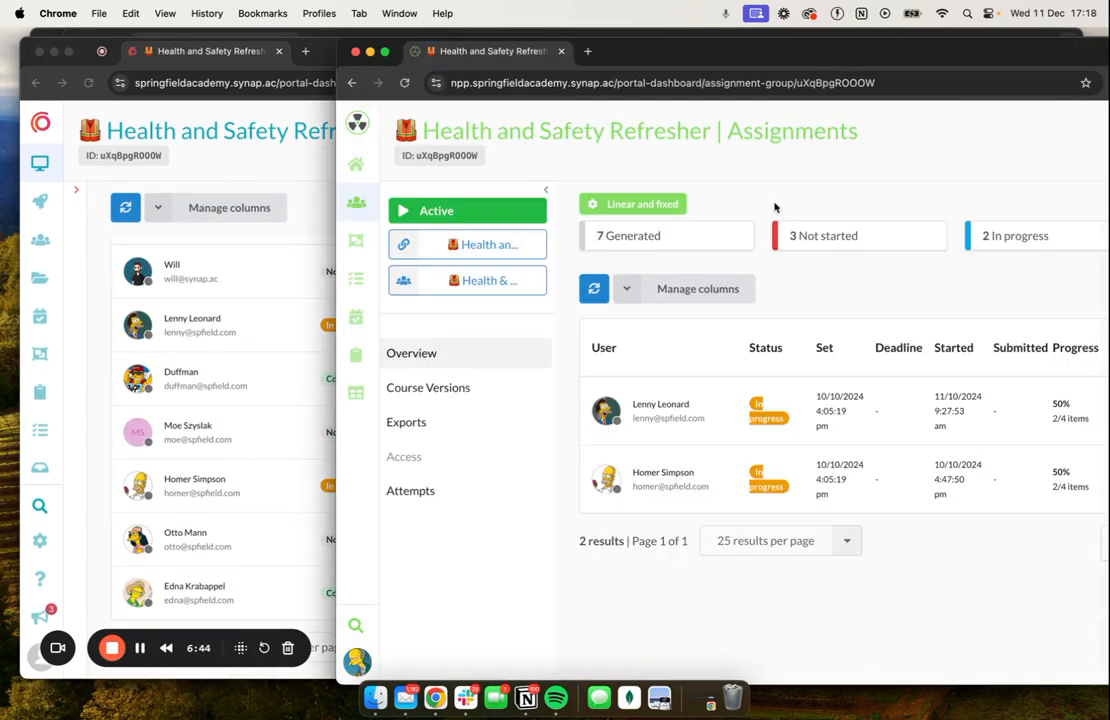
Collapse the side menu of the sub portal's Health and Safety Refresher assignment and view the sub portal's Courses library.
left_click_drag(718, 50, 438, 36)
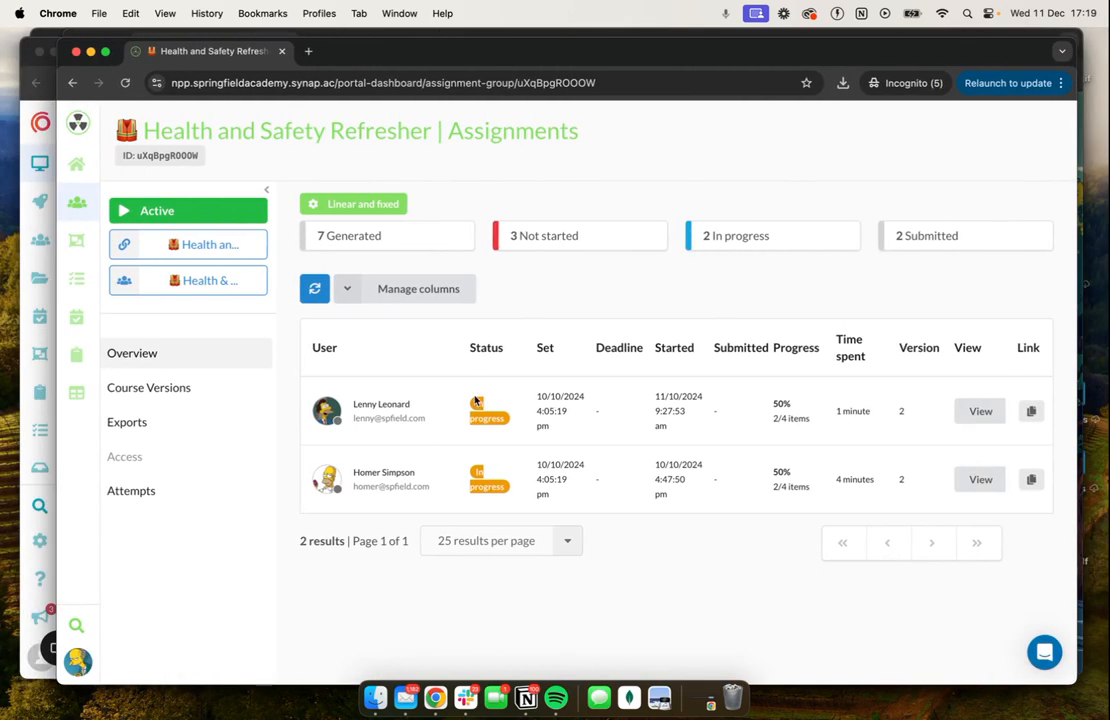
left_click(266, 189)
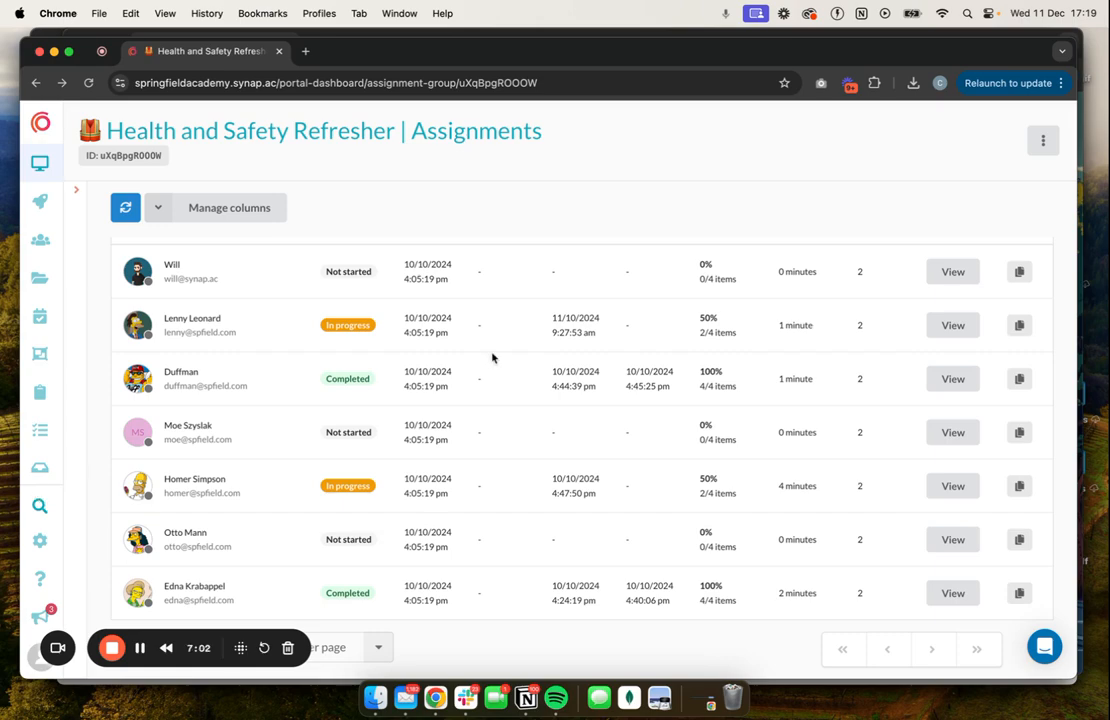
key("ctrl+Up")
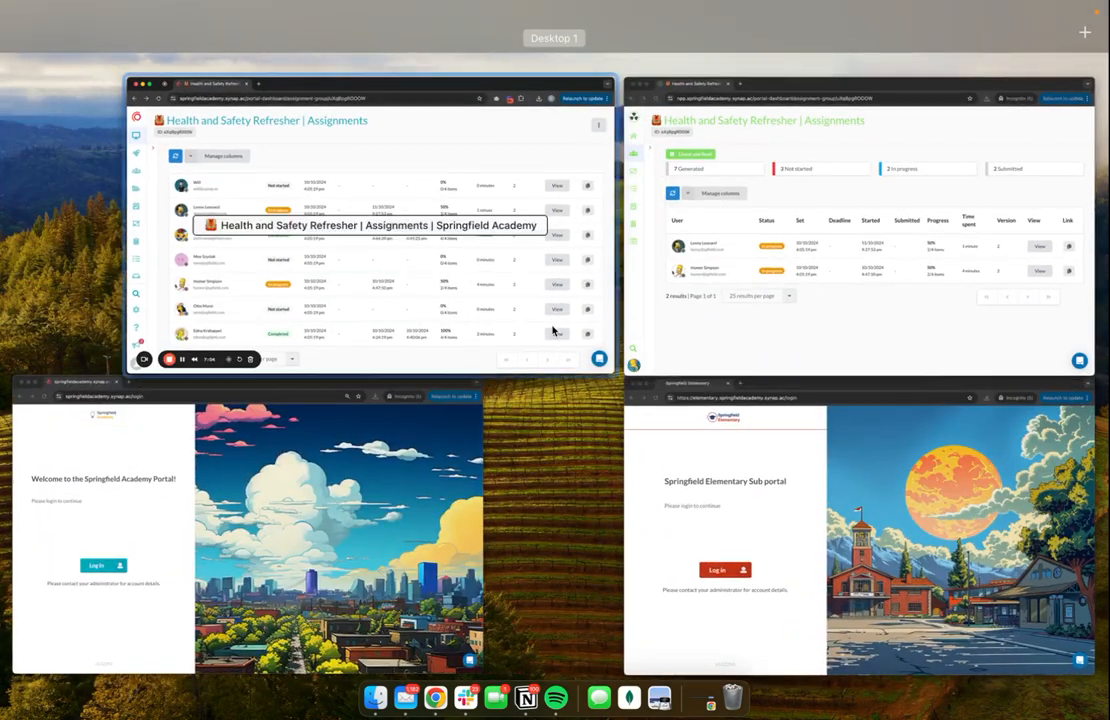
left_click(660, 297)
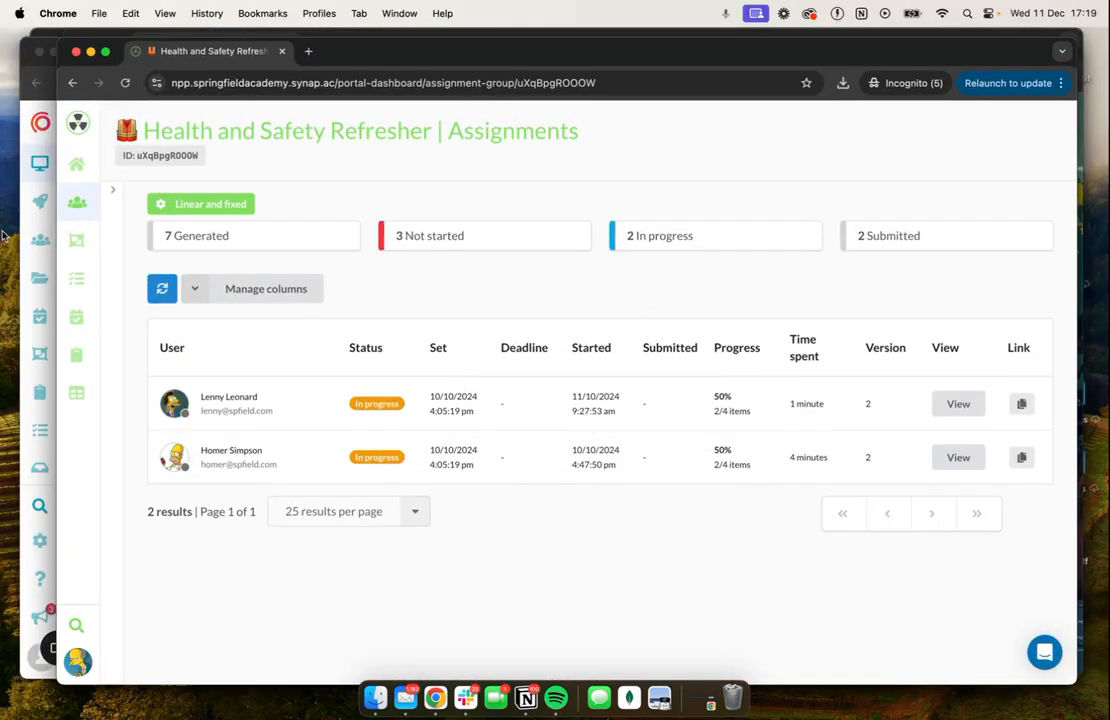
left_click(77, 281)
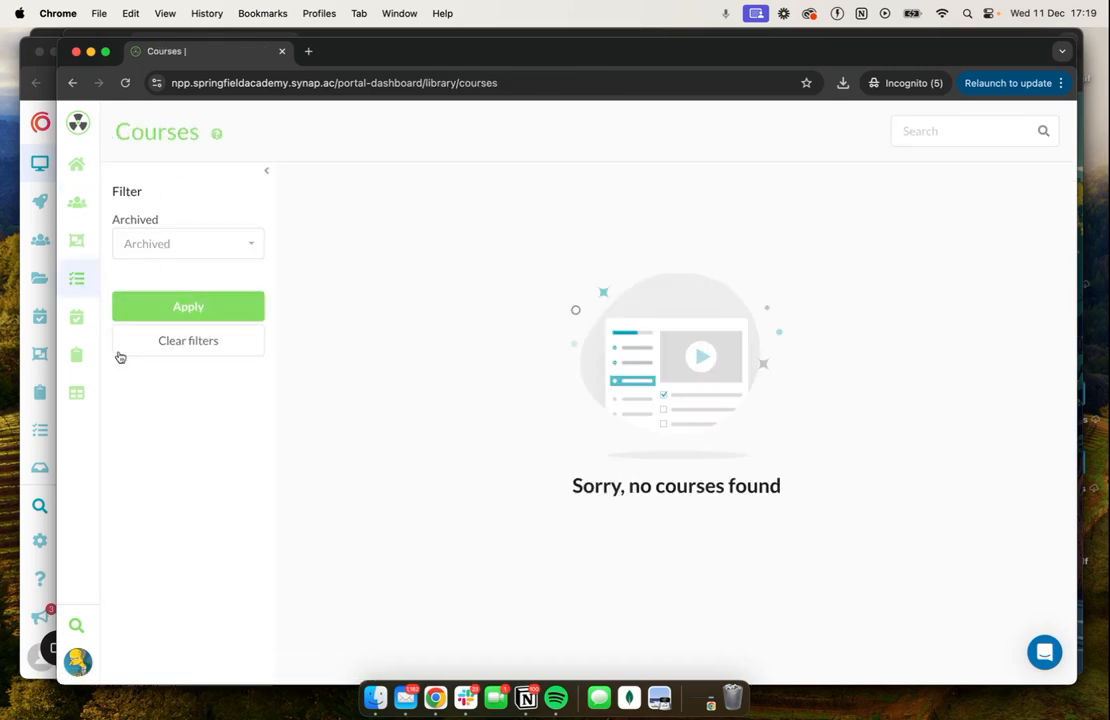
In the main portal, open the Nuclear Power Plant Educators group's permissions and review the User Group, Course and Assignment settings.
left_click(26, 369)
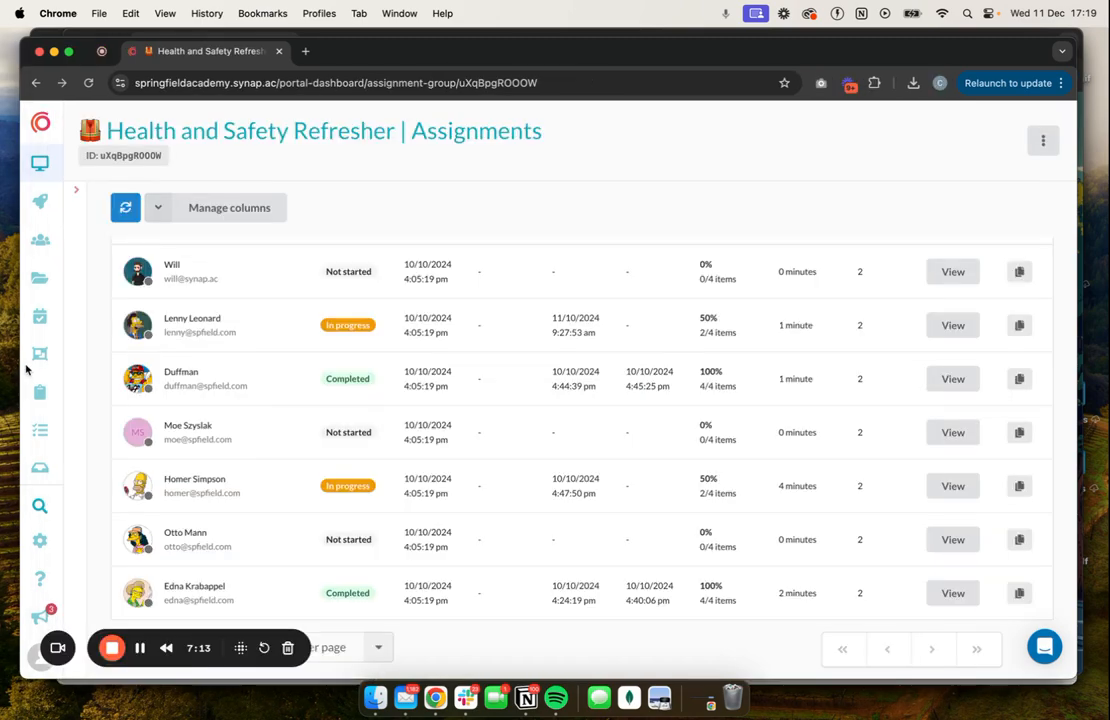
left_click(53, 256)
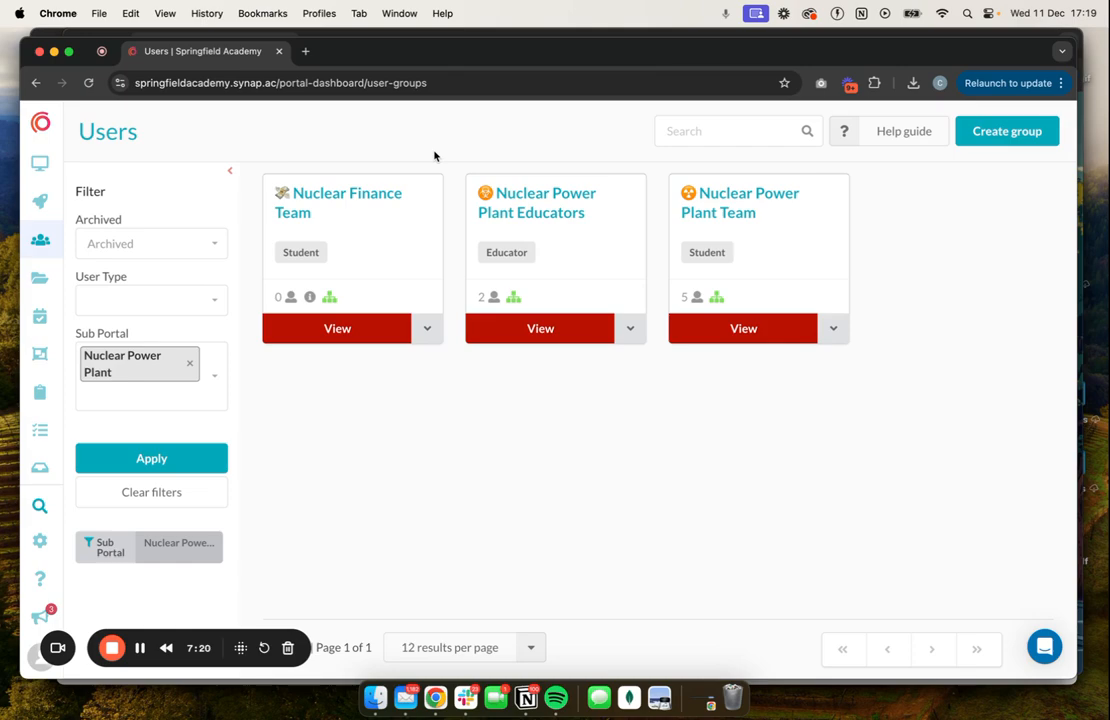
left_click(547, 207)
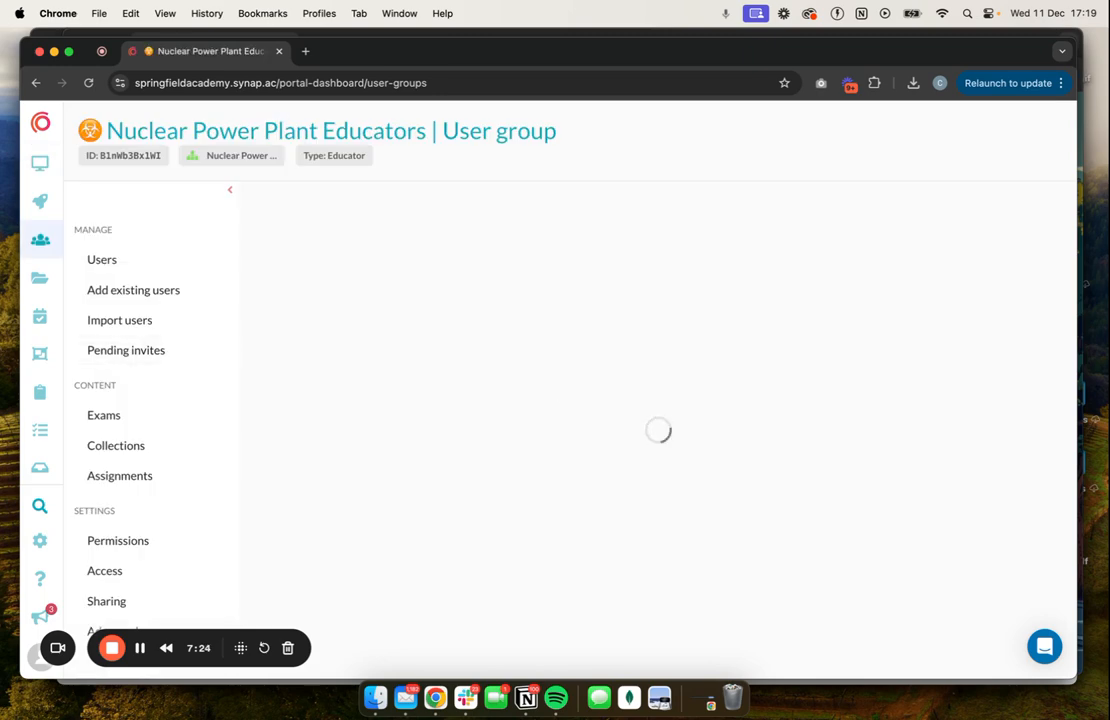
scroll(149, 480, "down", 2)
left_click(155, 430)
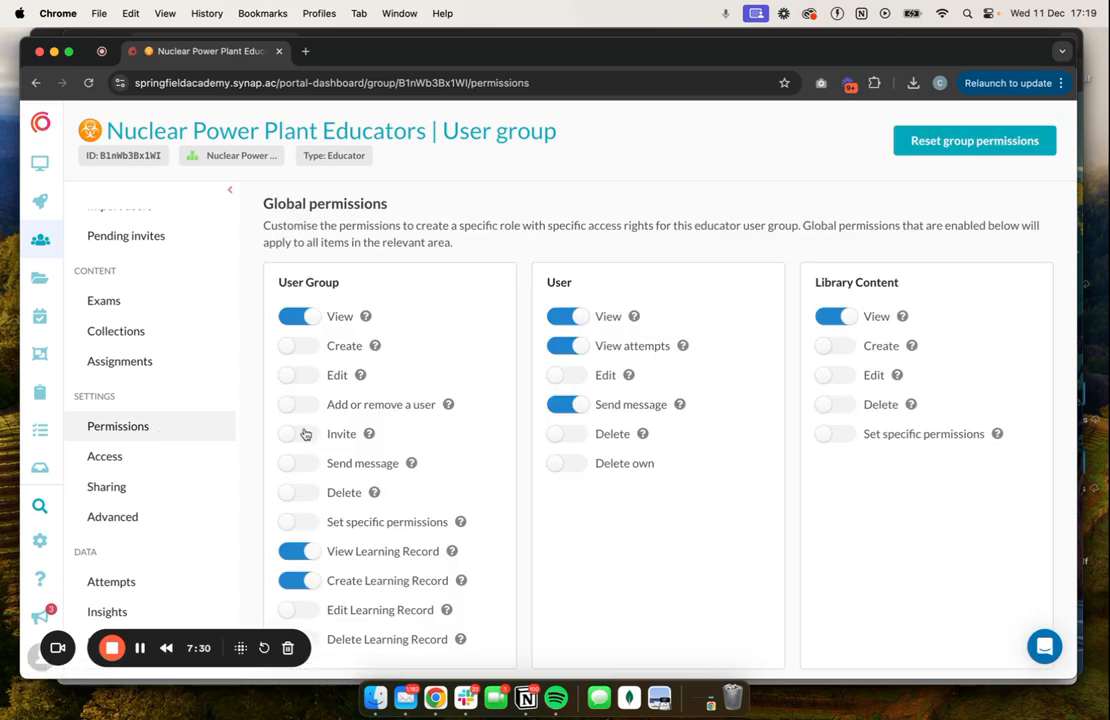
scroll(305, 433, "down", 2)
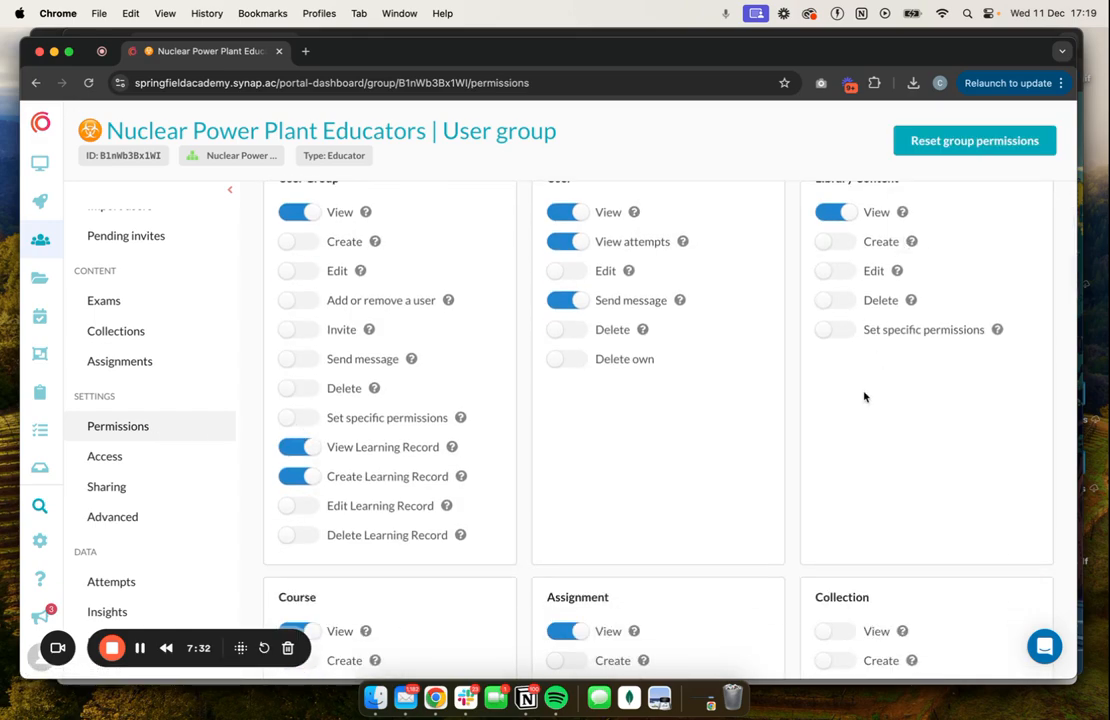
scroll(862, 392, "down", 7)
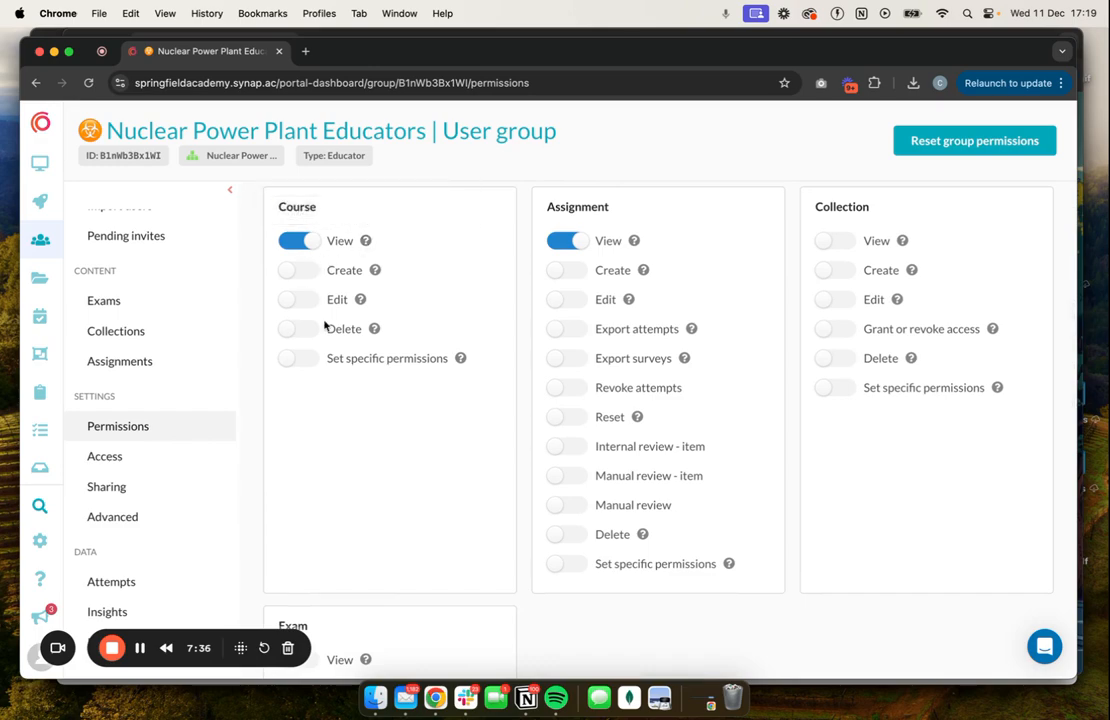
Enable the educators' Create permission for courses and their Export attempts and Export surveys permissions for assignments.
left_click(301, 273)
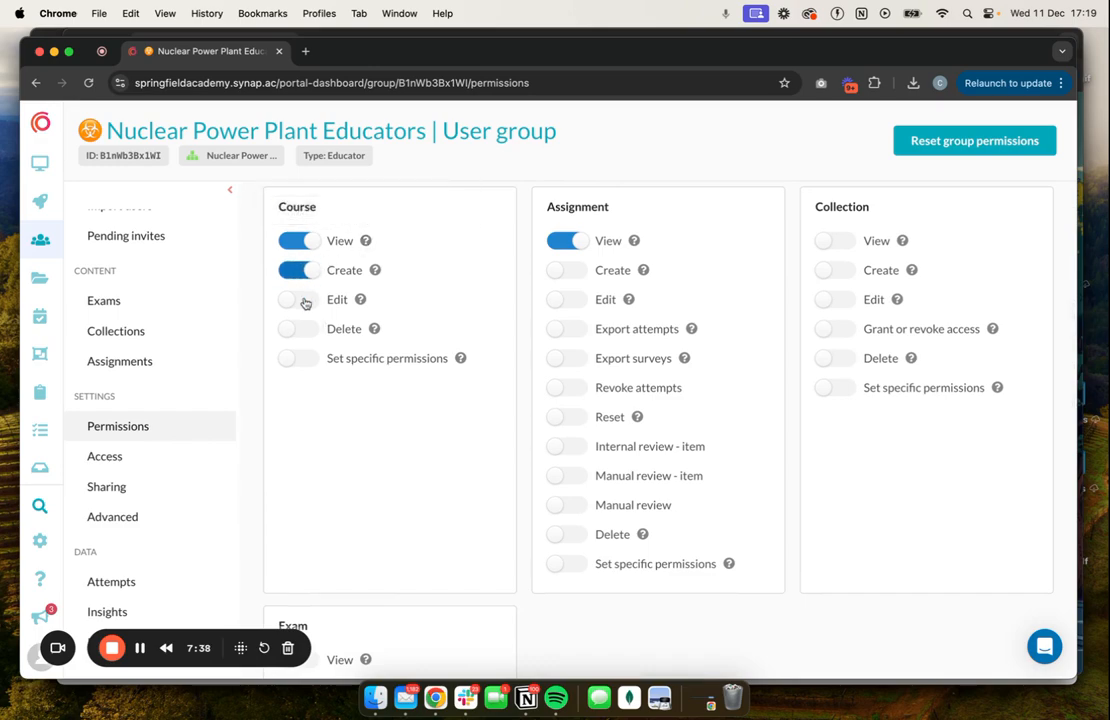
left_click(571, 273)
left_click(571, 273)
left_click(568, 327)
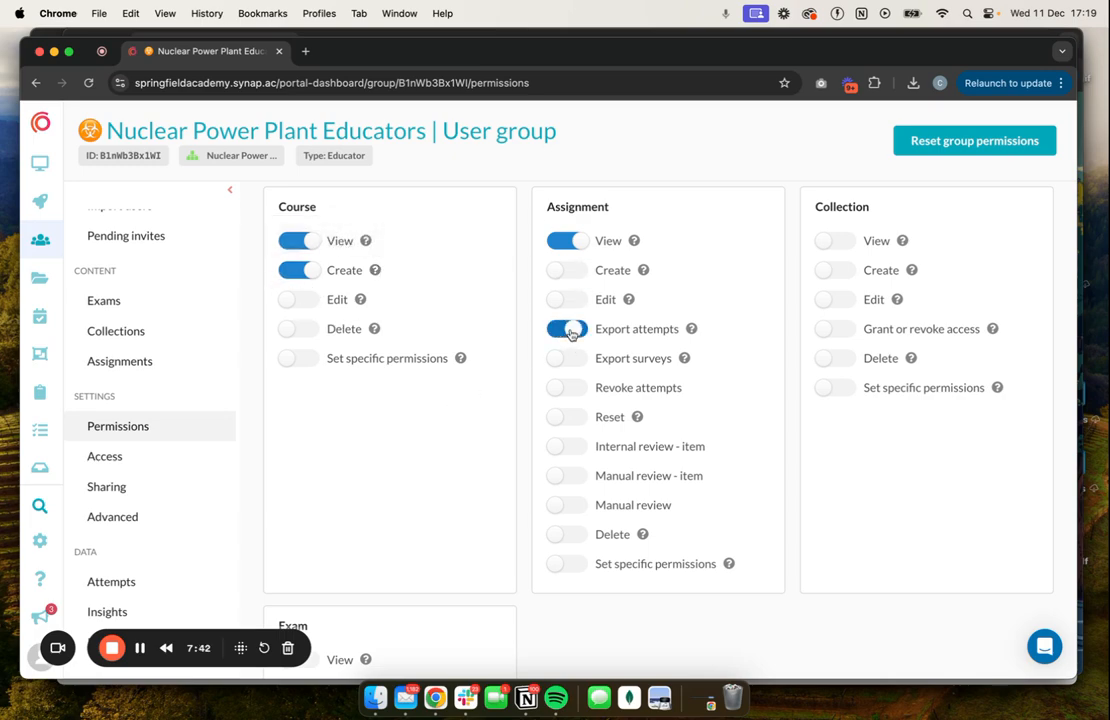
left_click(582, 361)
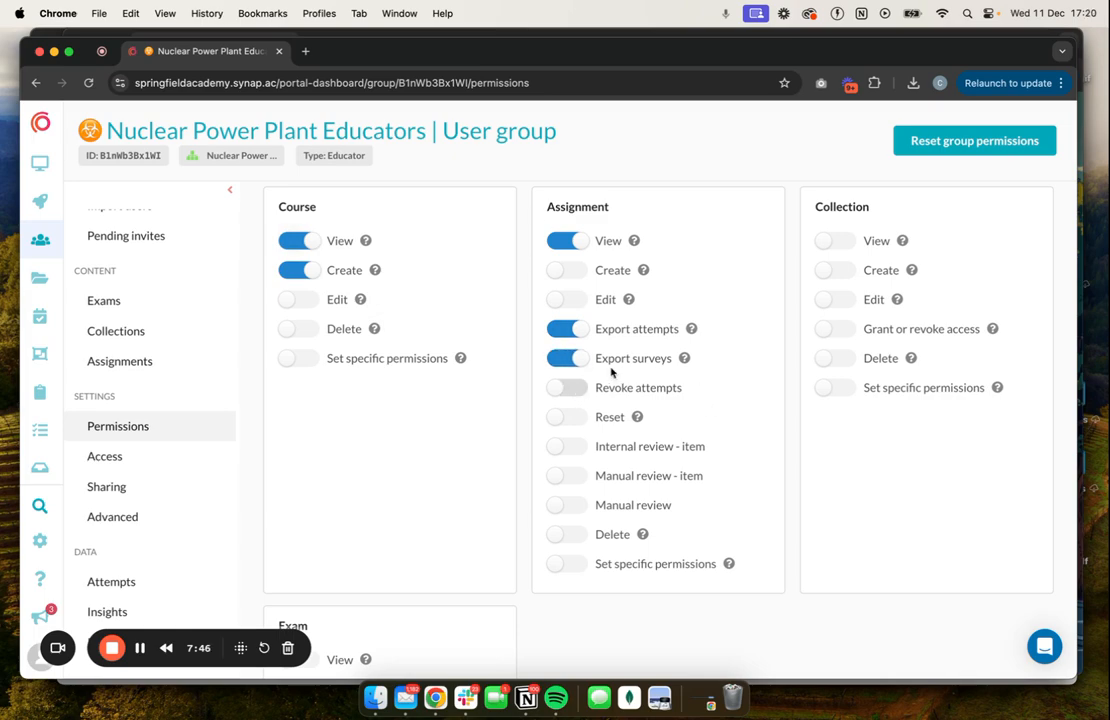
Enable the educators' Revoke attempts permission for assignments and View permission for exams.
left_click(578, 396)
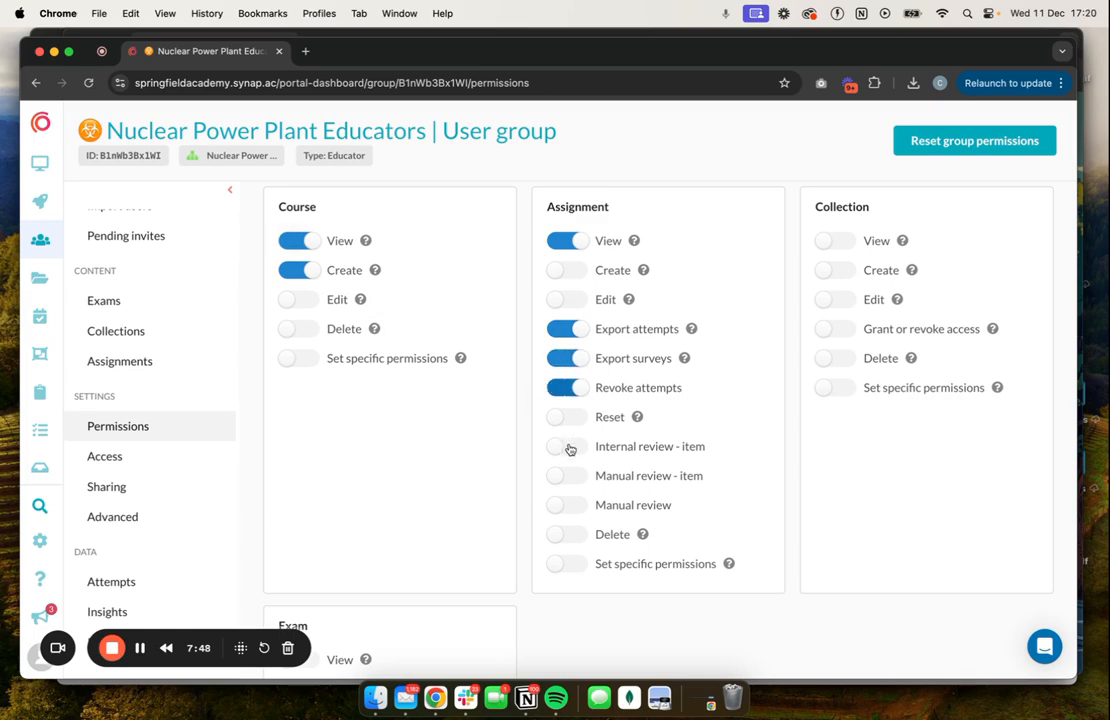
scroll(607, 495, "down", 4)
scroll(607, 498, "down", 5)
scroll(607, 498, "up", 6)
scroll(320, 480, "down", 1)
left_click(305, 464)
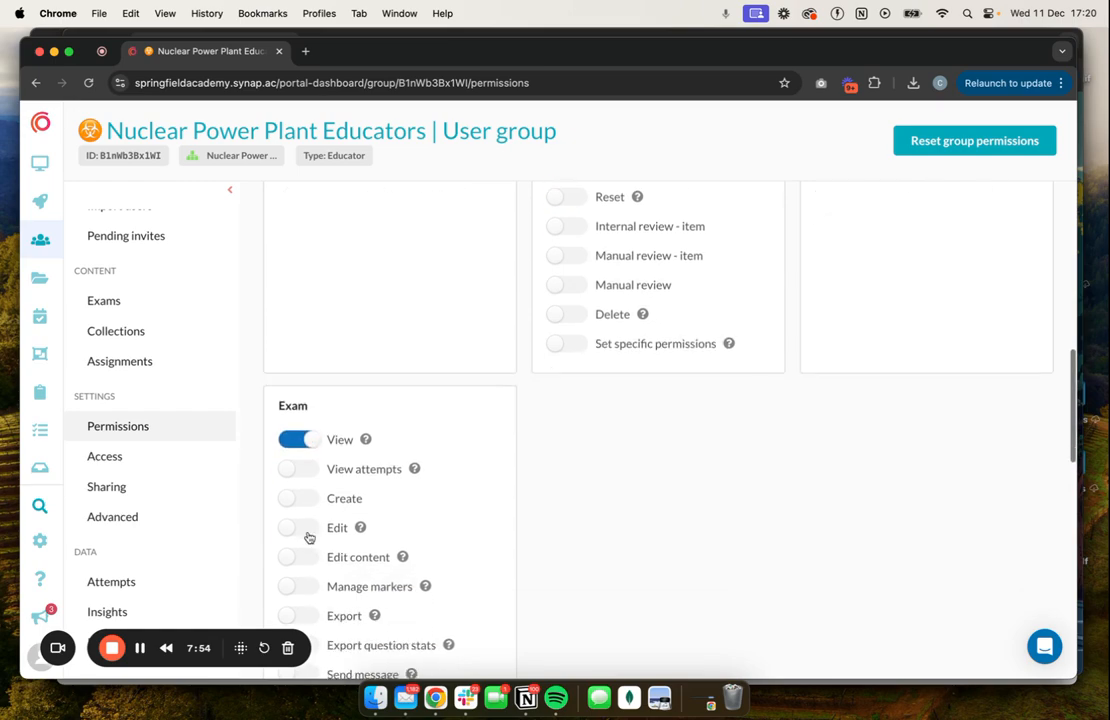
Review the educator group's remaining exam permissions, its specific permissions table and its global user permissions.
scroll(305, 475, "down", 5)
scroll(305, 475, "down", 8)
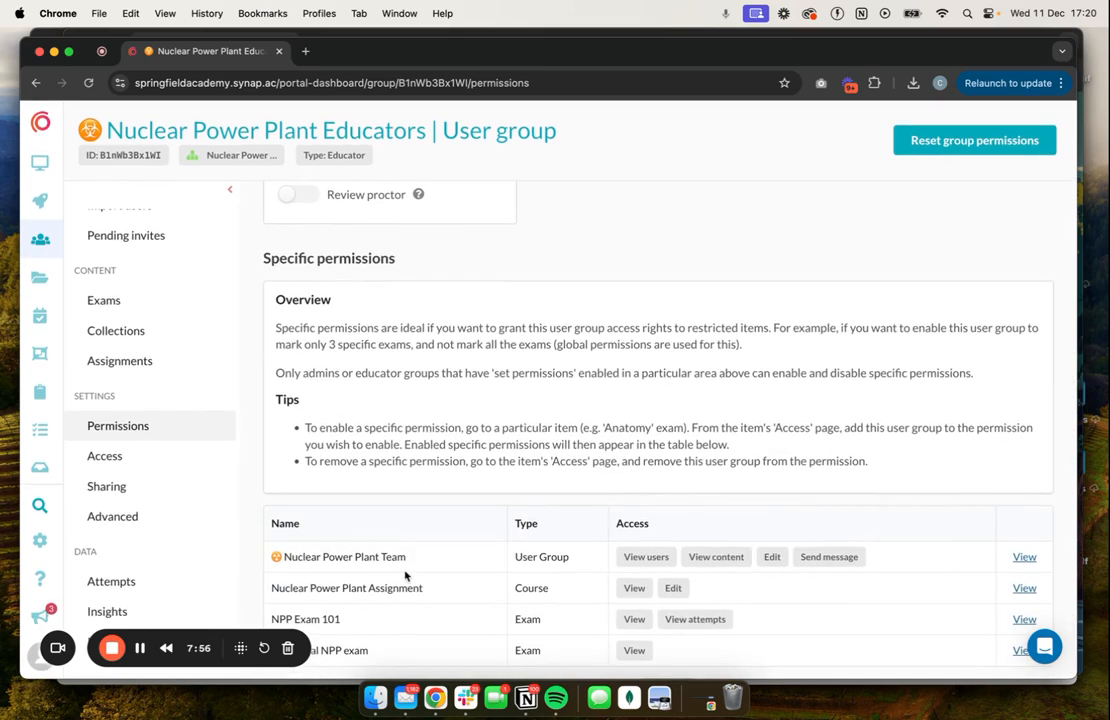
scroll(335, 480, "up", 5)
scroll(335, 478, "up", 3)
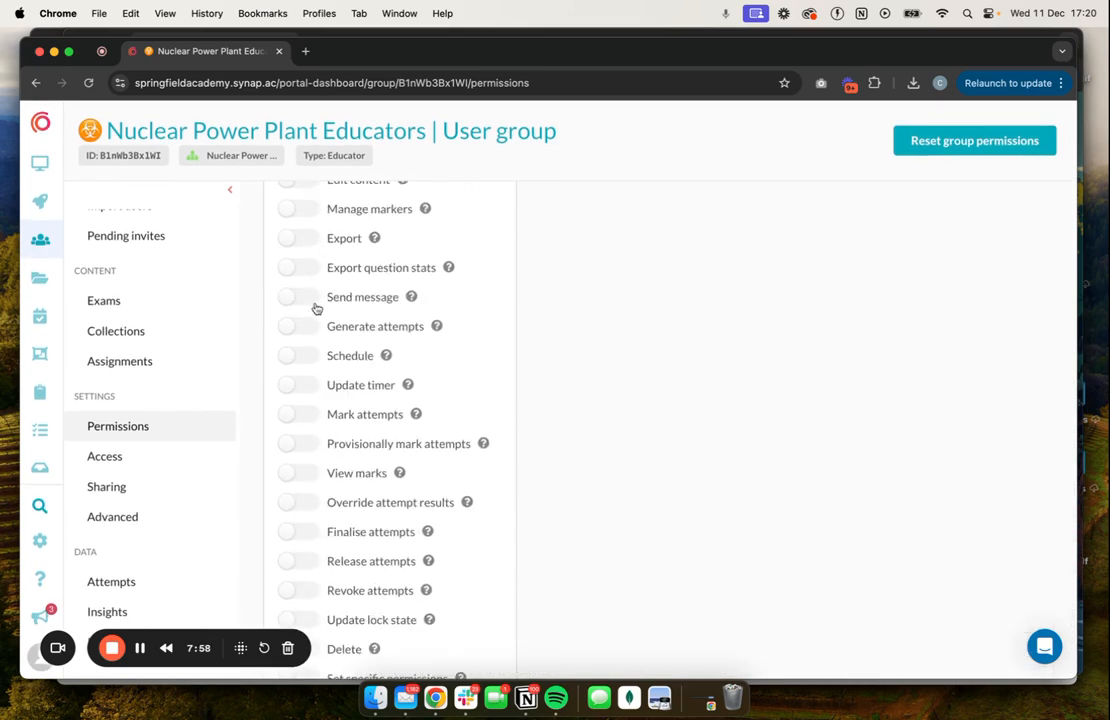
scroll(349, 307, "up", 2)
left_click(286, 230)
scroll(353, 378, "up", 5)
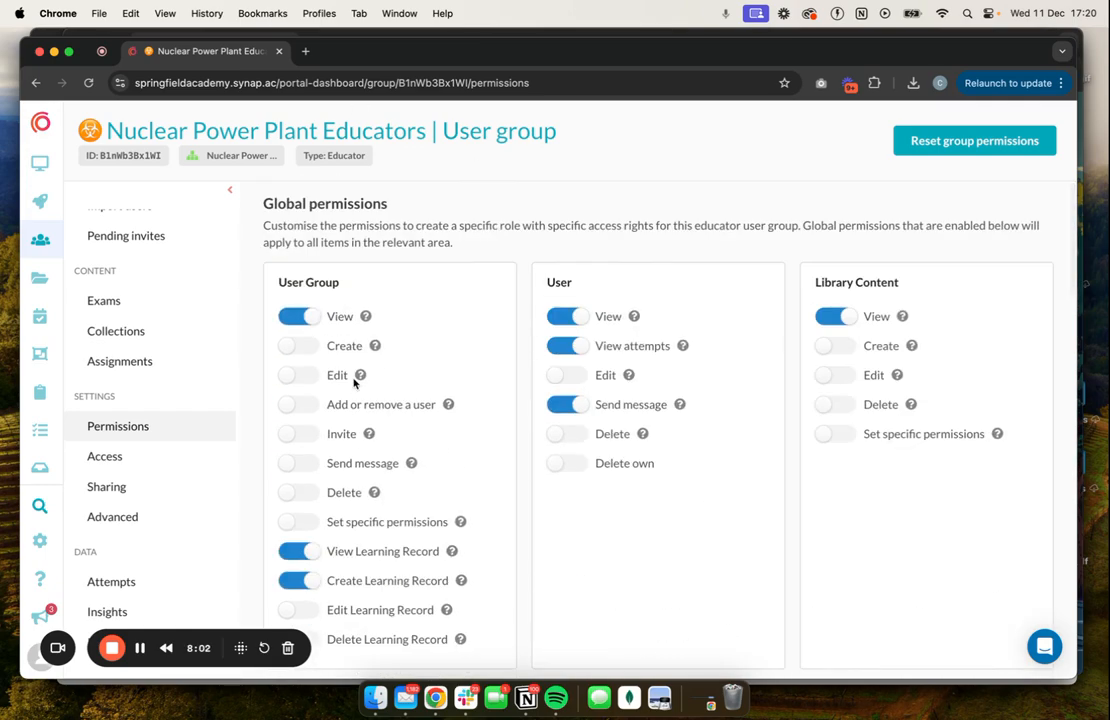
In the Health and Safety Refresher course's access settings, grant Edit permission to the Nuclear Power Plant Educators group.
left_click(42, 437)
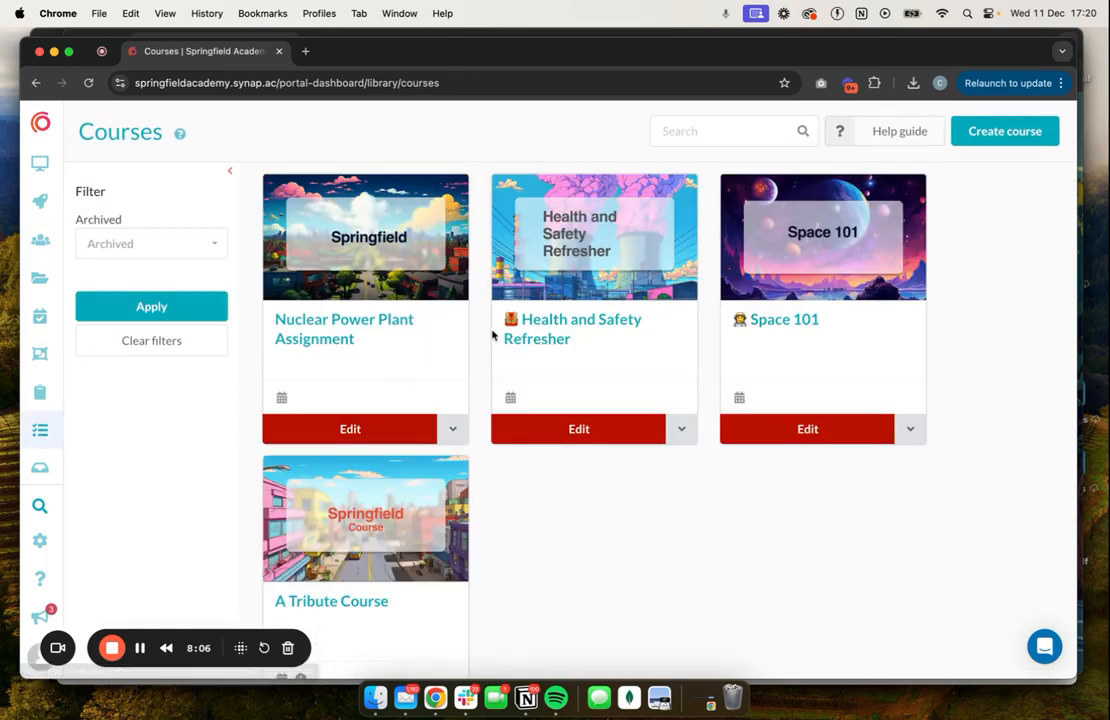
left_click(565, 323)
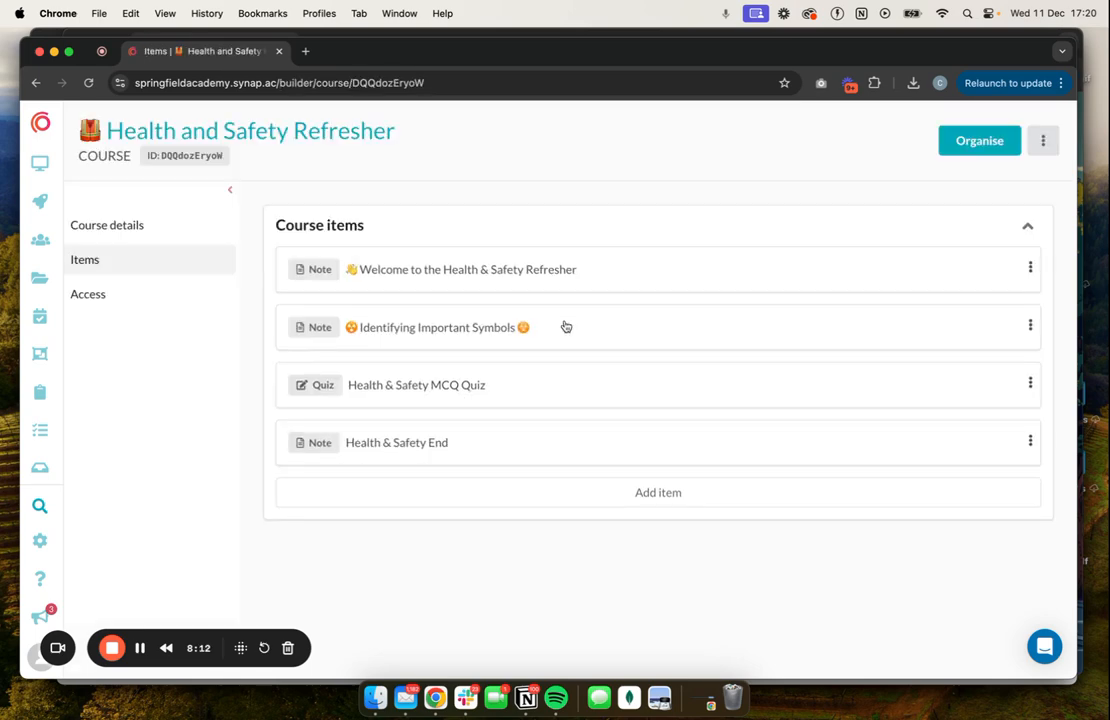
left_click(102, 290)
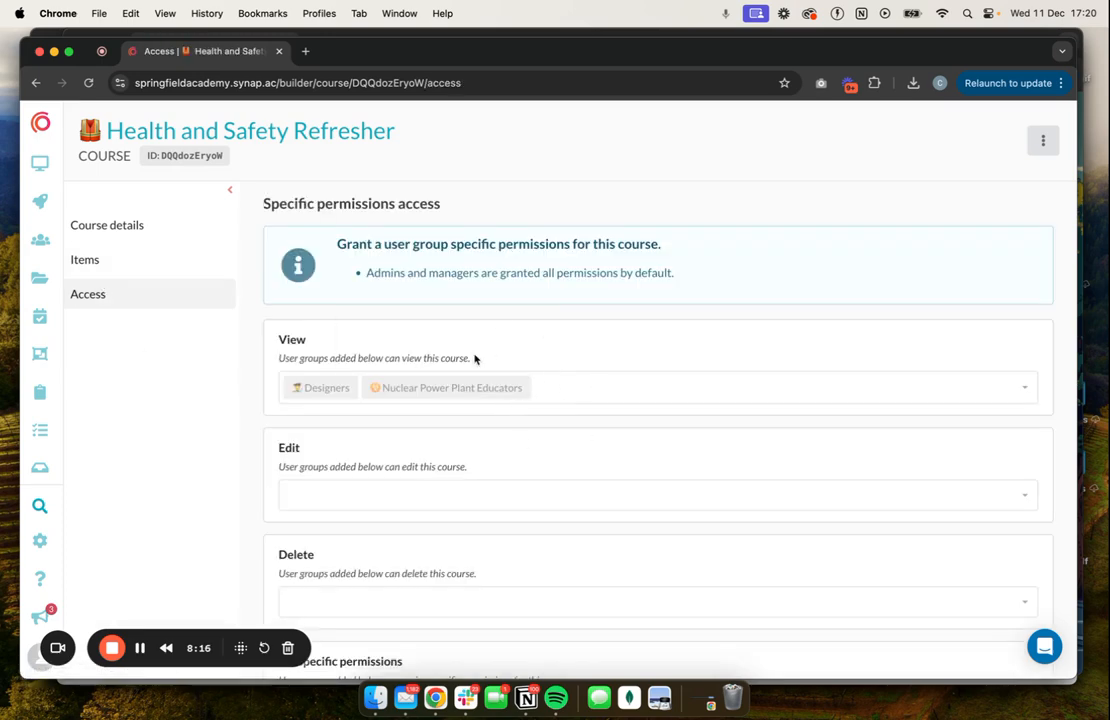
left_click(526, 504)
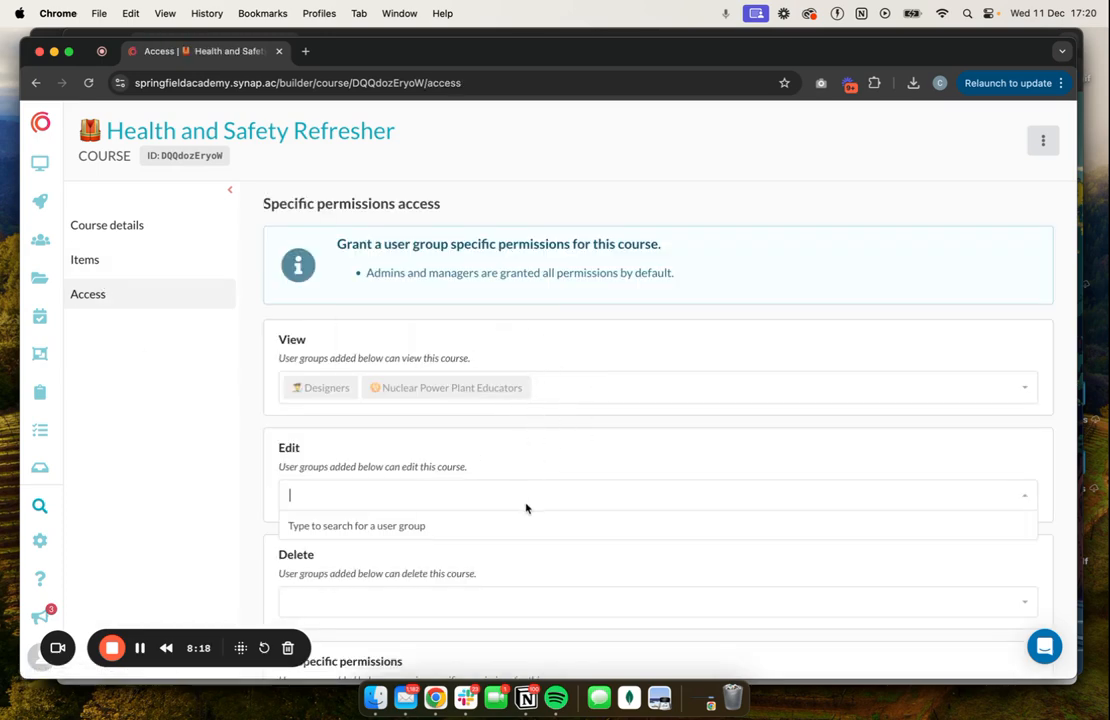
type("Nuclea")
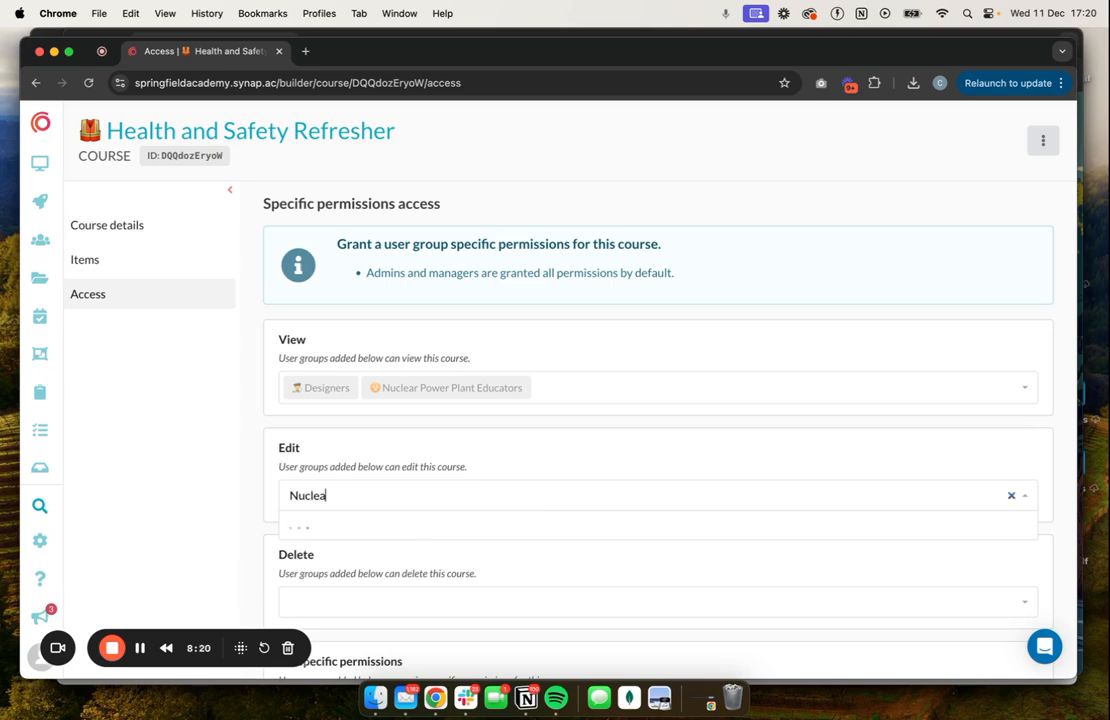
type("r power plant educators")
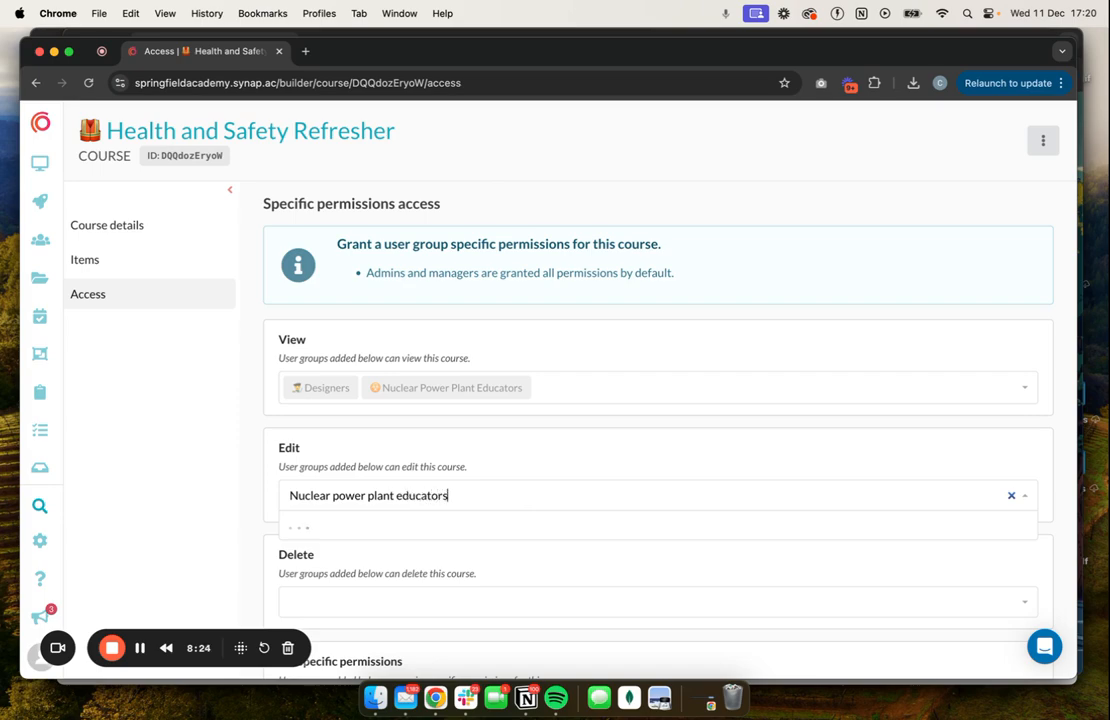
left_click(535, 526)
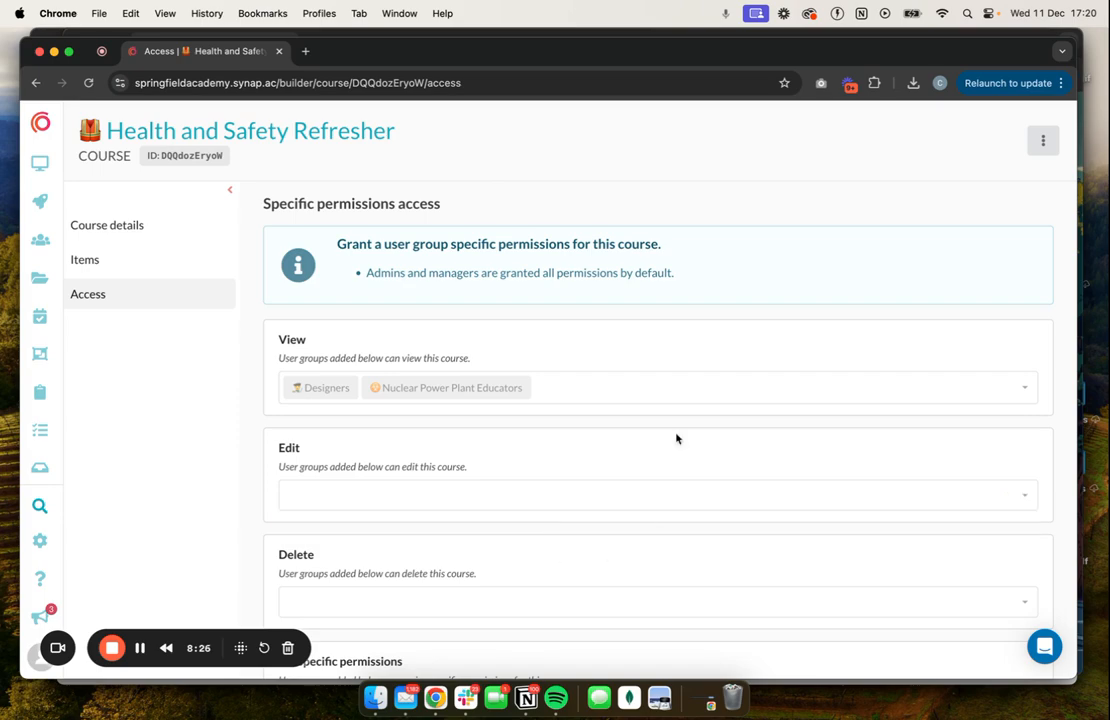
Switch to the Nuclear Power Plant sub portal window and view its Health and Safety Refresher assignment with the side menu collapsed.
key("ctrl+Up")
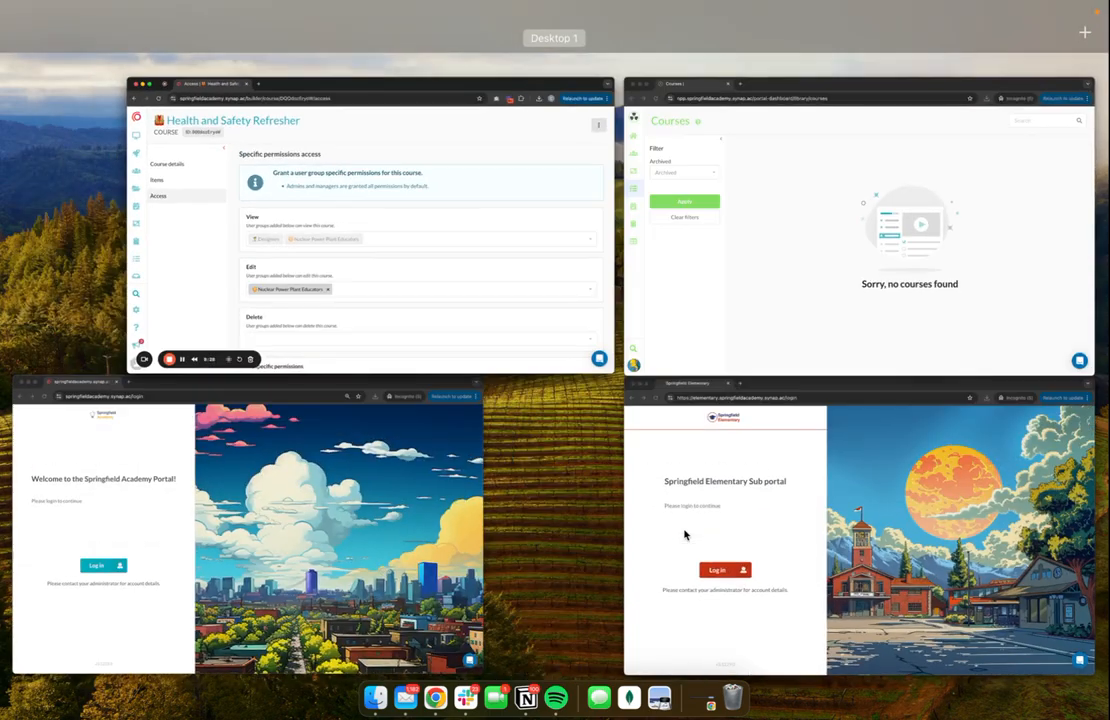
left_click(677, 208)
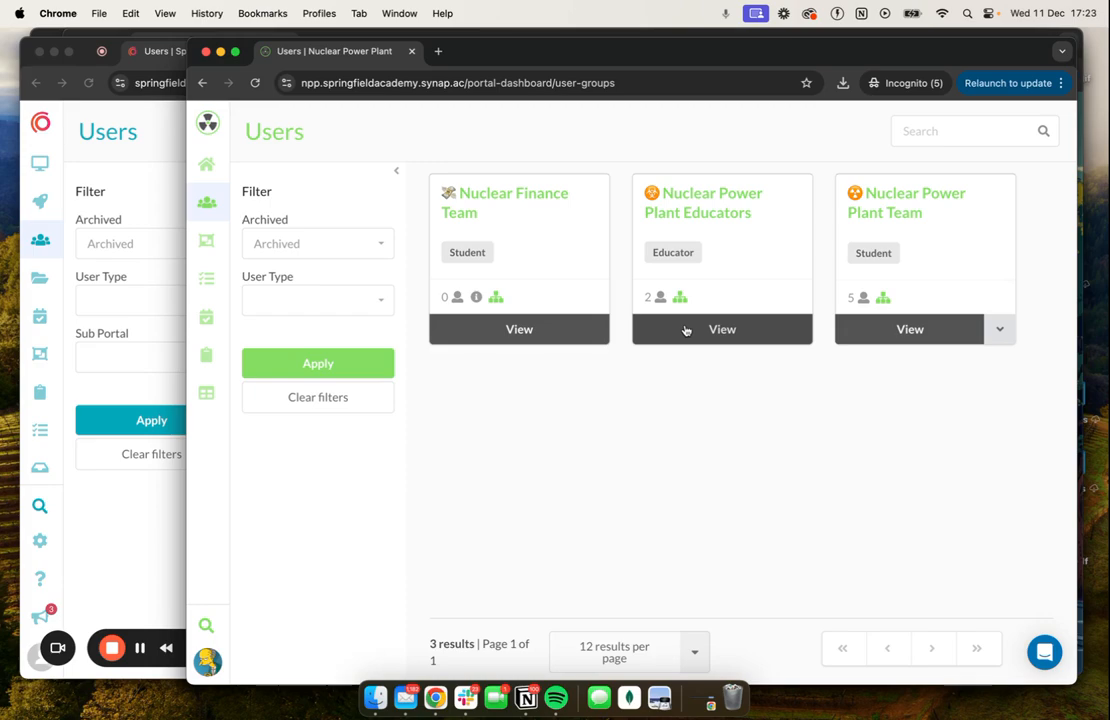
left_click(207, 356)
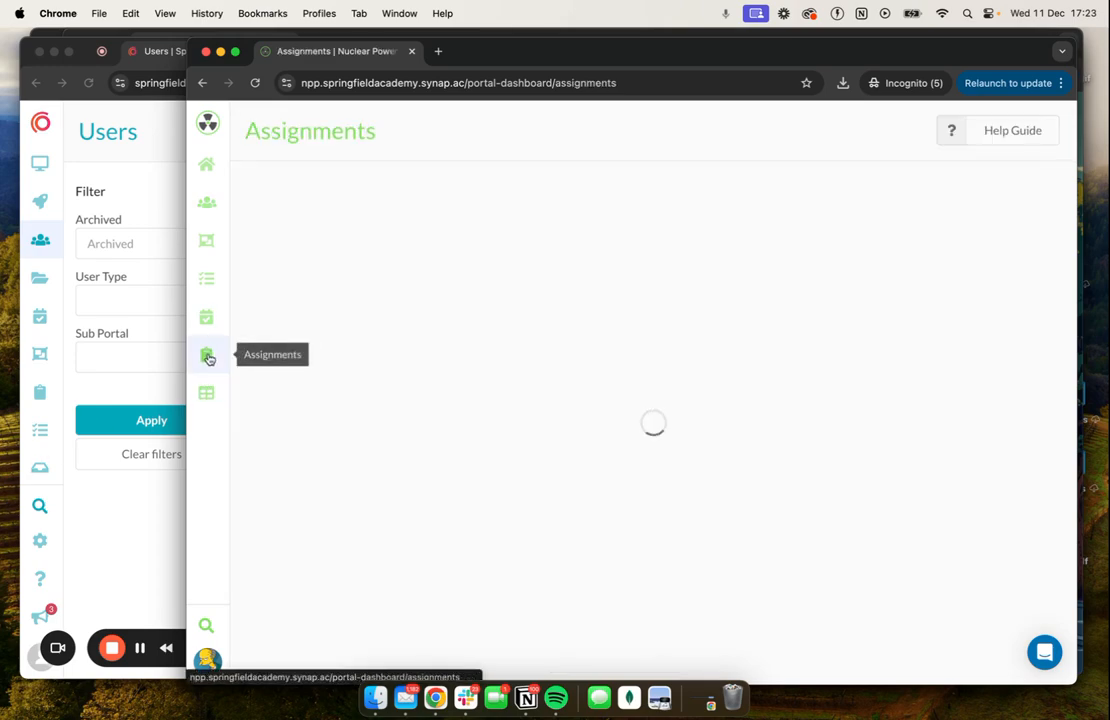
left_click(730, 334)
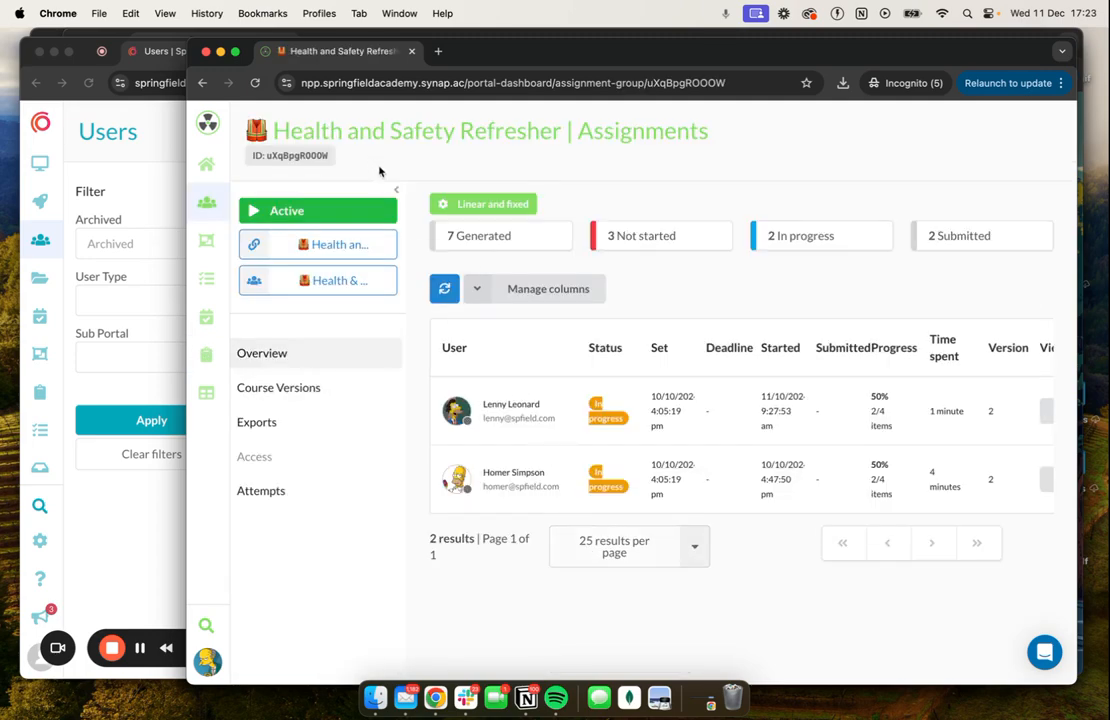
left_click(396, 190)
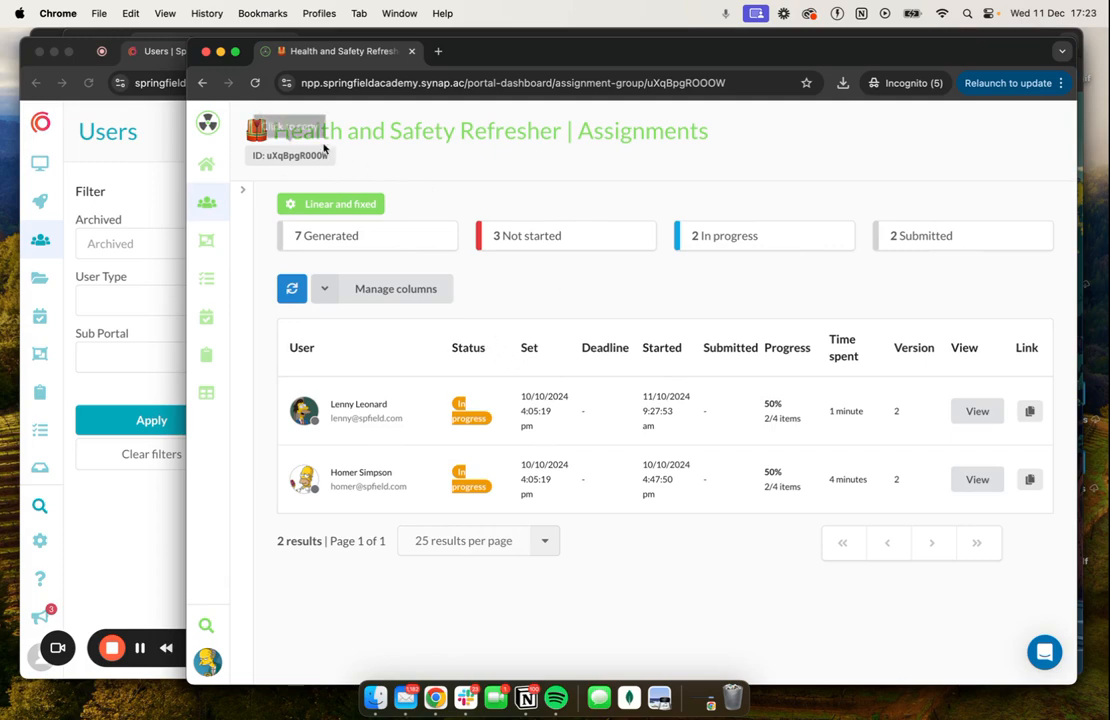
Shift the sub portal window to uncover the main portal and compare the user groups each portal lists.
left_click_drag(517, 50, 389, 39)
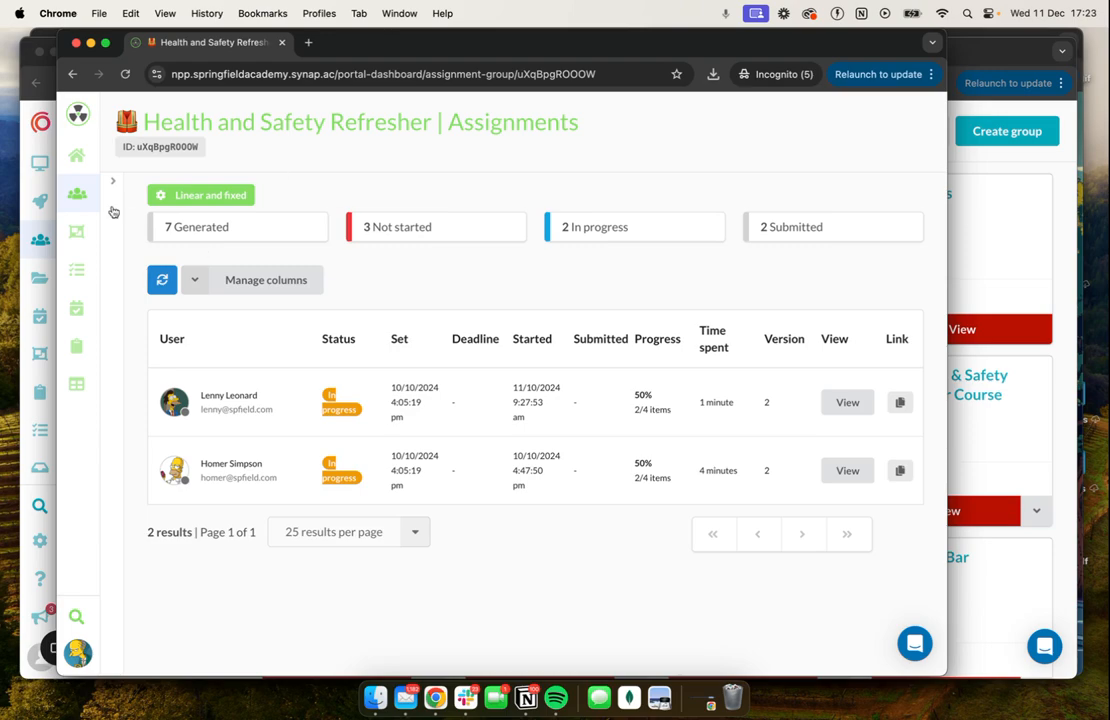
left_click(78, 195)
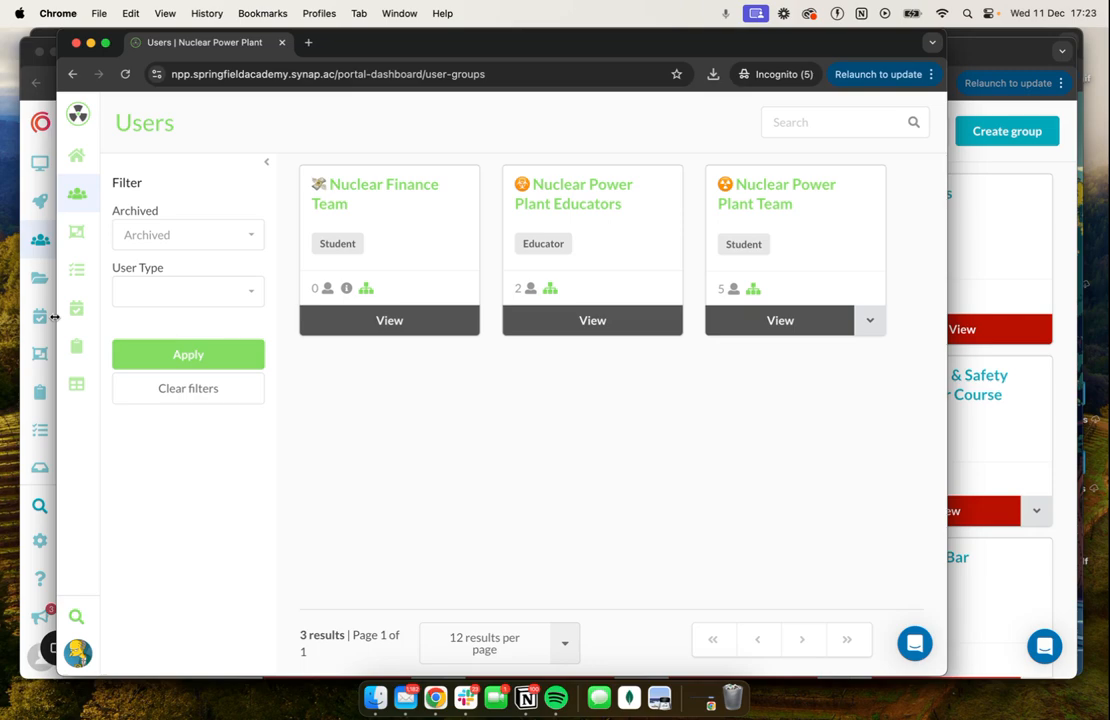
left_click(35, 233)
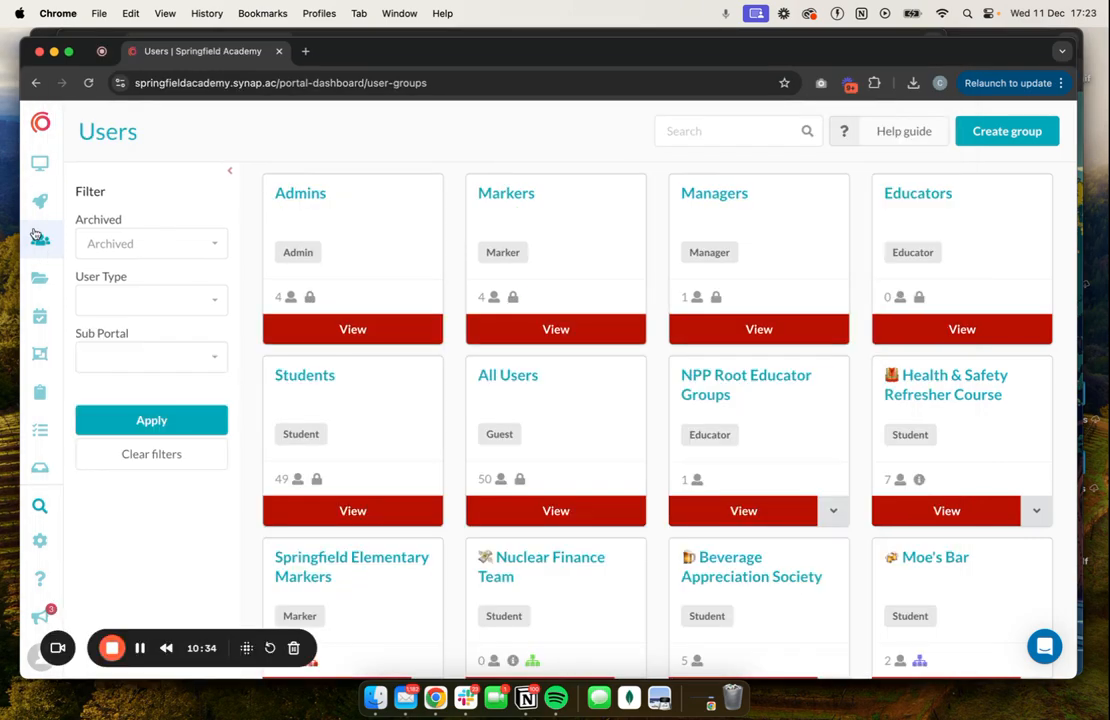